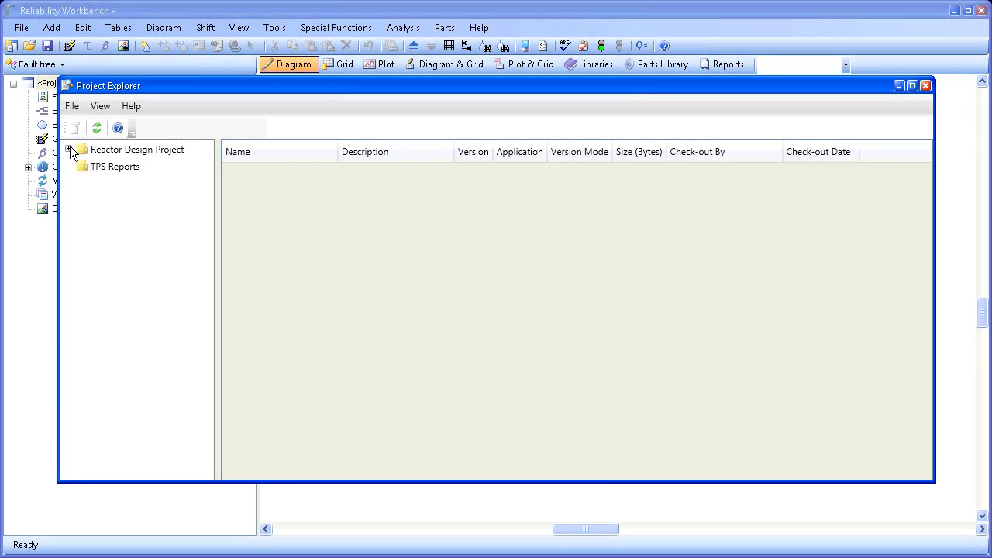
- Browse the Reactor Design Project to Cooling System Designs and open the Cooling system design
{"action": "left_click", "coordinate": [68, 149]}
{"action": "left_click", "coordinate": [130, 165]}
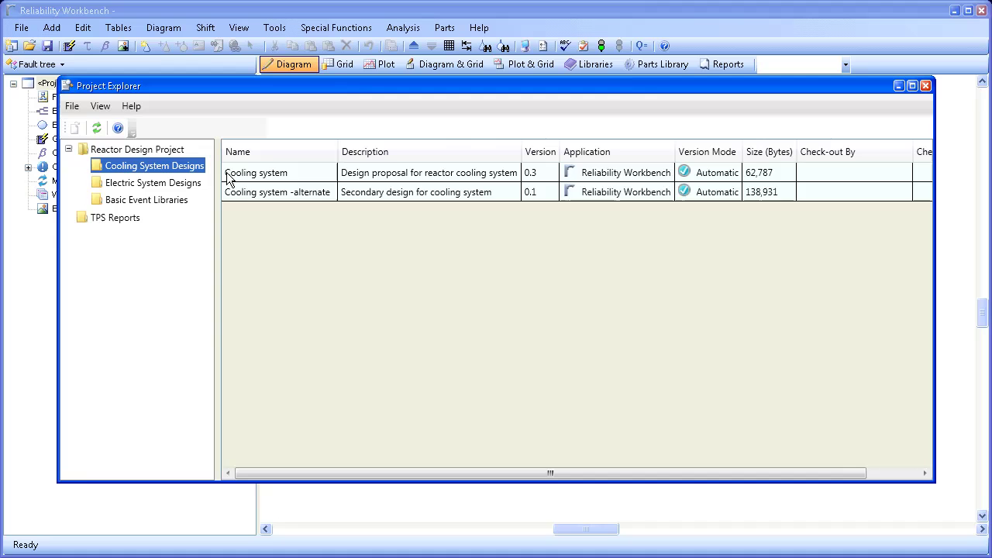
{"action": "left_click", "coordinate": [253, 172]}
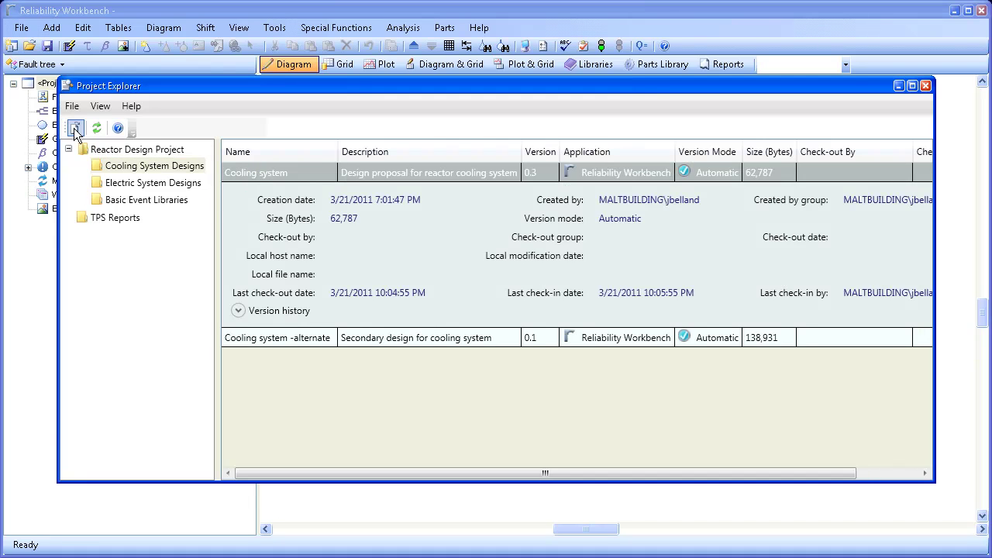
{"action": "left_click", "coordinate": [75, 129]}
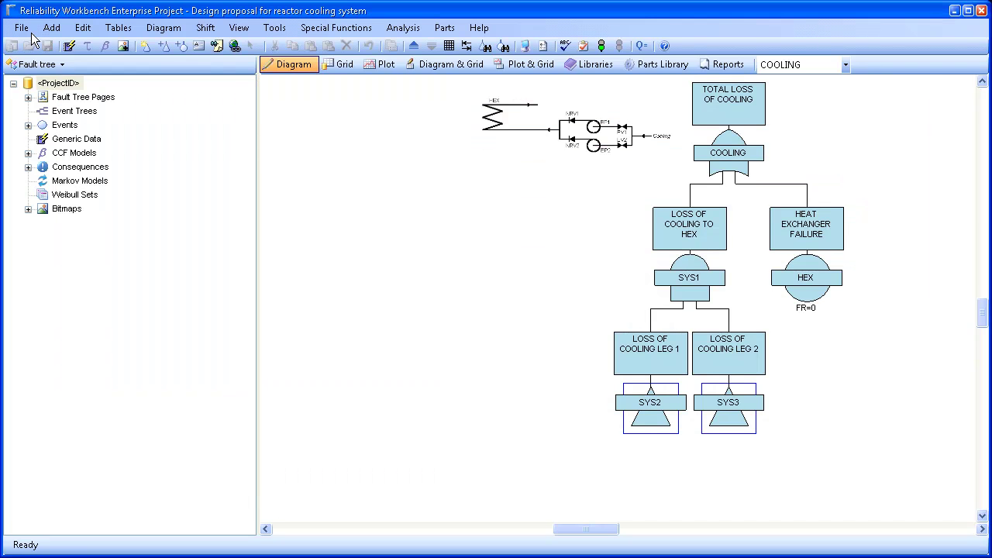
- Check out the Cooling system design through the File > Enterprise options
{"action": "left_click", "coordinate": [22, 28]}
{"action": "mouse_move", "coordinate": [119, 47]}
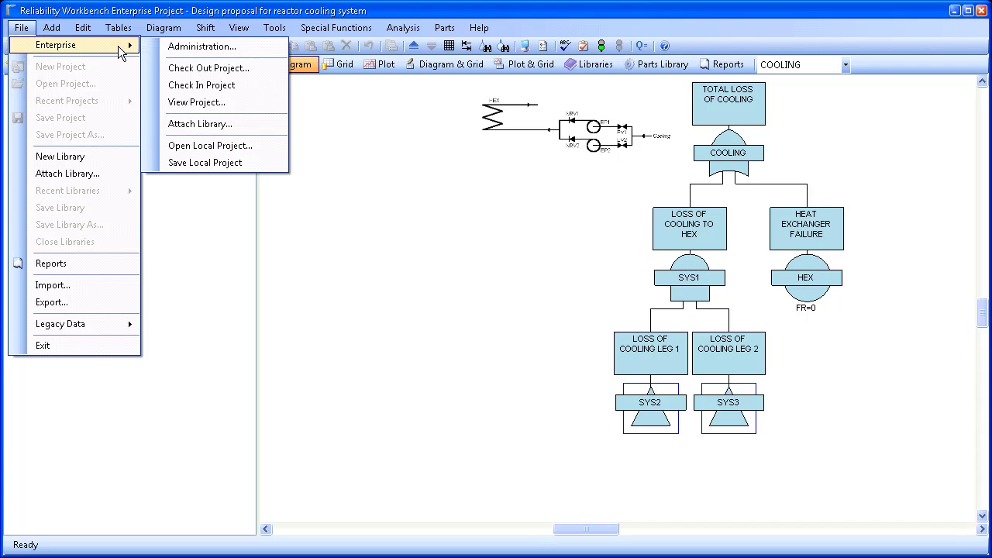
{"action": "left_click", "coordinate": [180, 124]}
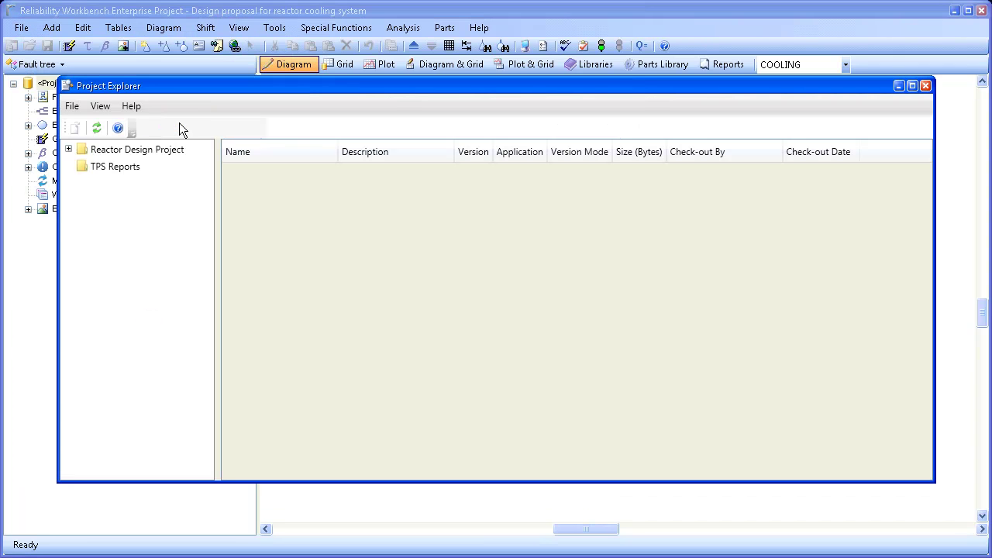
- Open Folder Permissions for the Cooling System Designs folder
{"action": "left_click", "coordinate": [68, 149]}
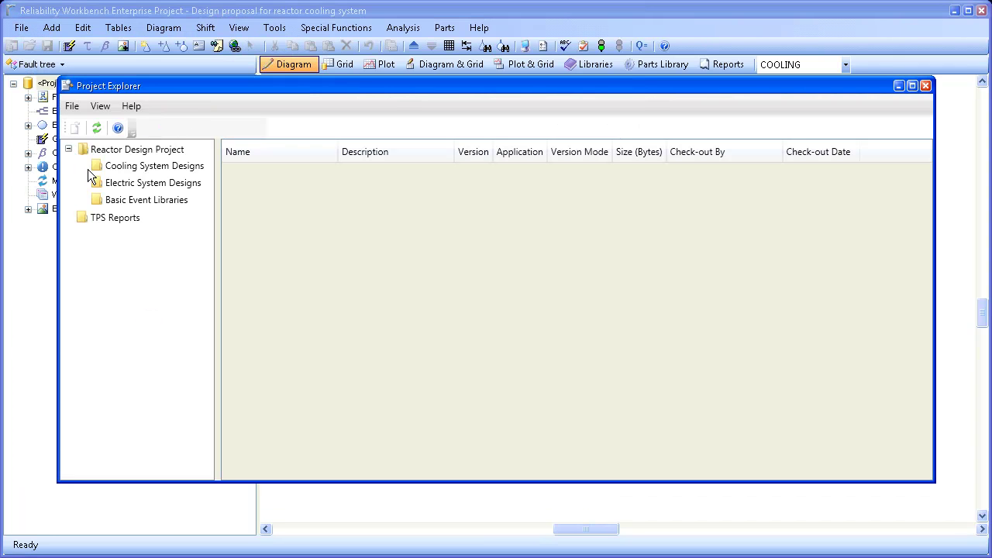
{"action": "left_click", "coordinate": [116, 202]}
{"action": "left_click", "coordinate": [273, 183]}
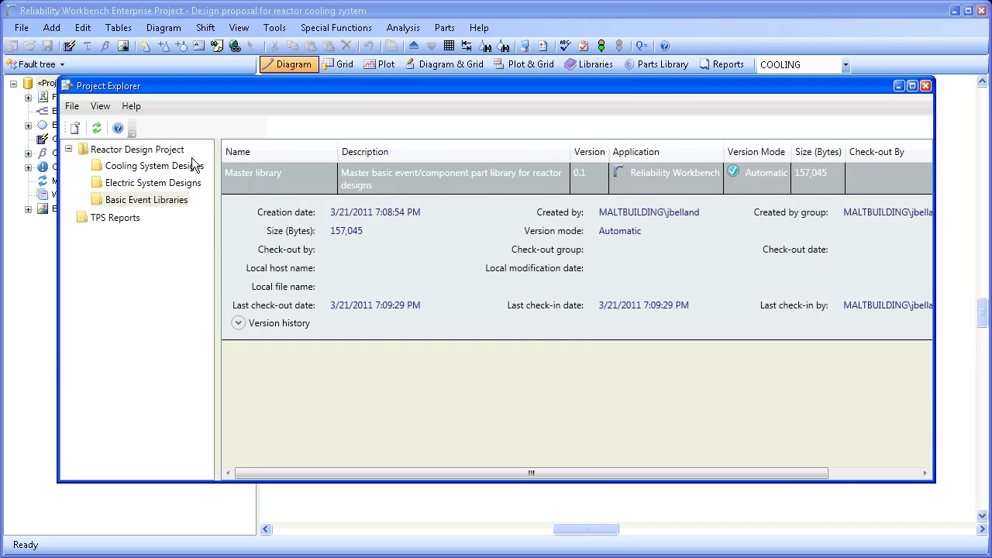
{"action": "left_click", "coordinate": [108, 167]}
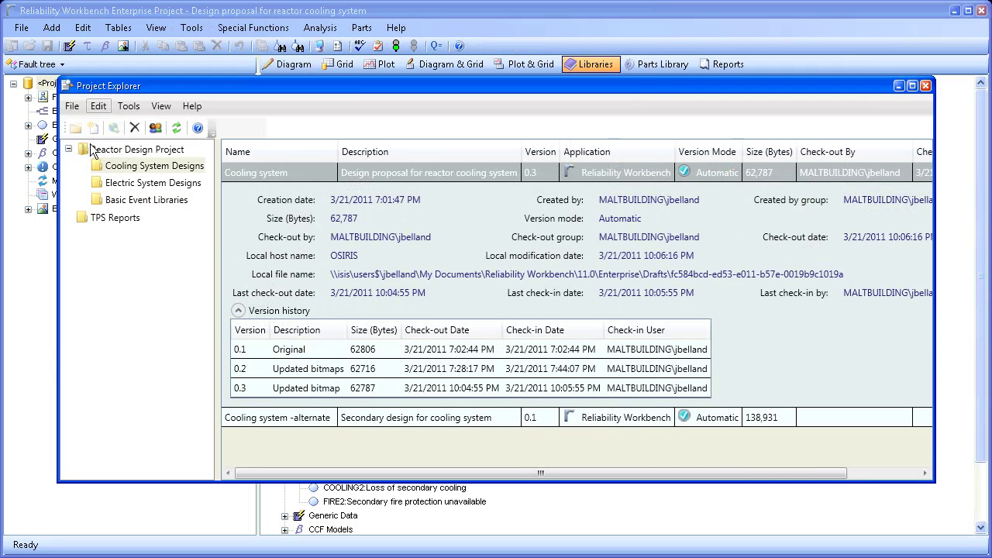
{"action": "right_click", "coordinate": [109, 169]}
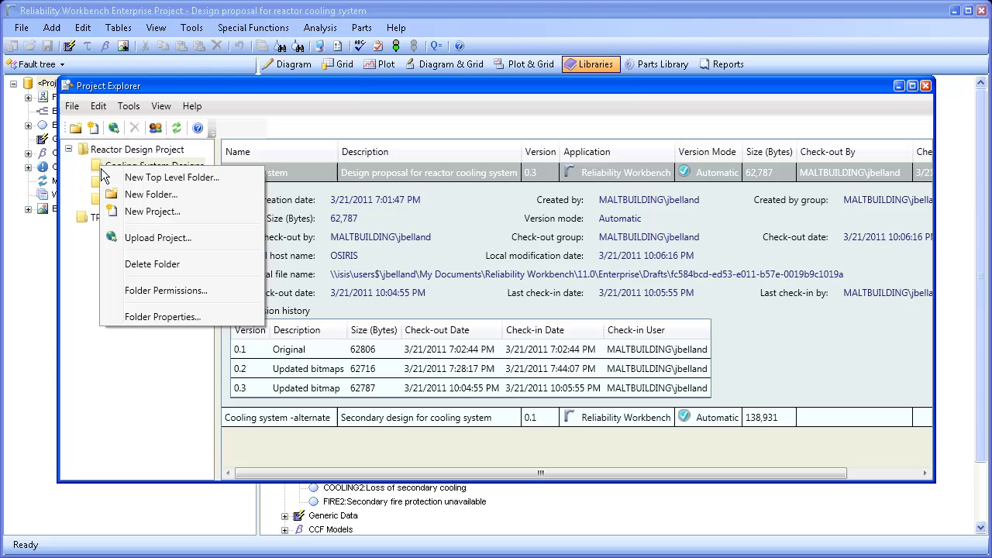
{"action": "left_click", "coordinate": [130, 293]}
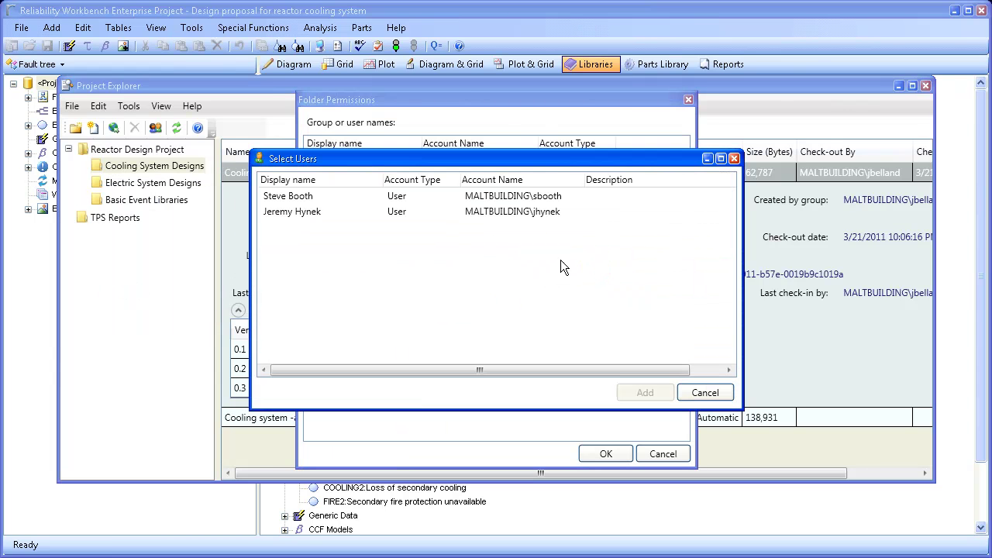
- Add the selected user to the folder's permissions, then add a new event beneath GT2 entering 'sis'
{"action": "left_click", "coordinate": [300, 217]}
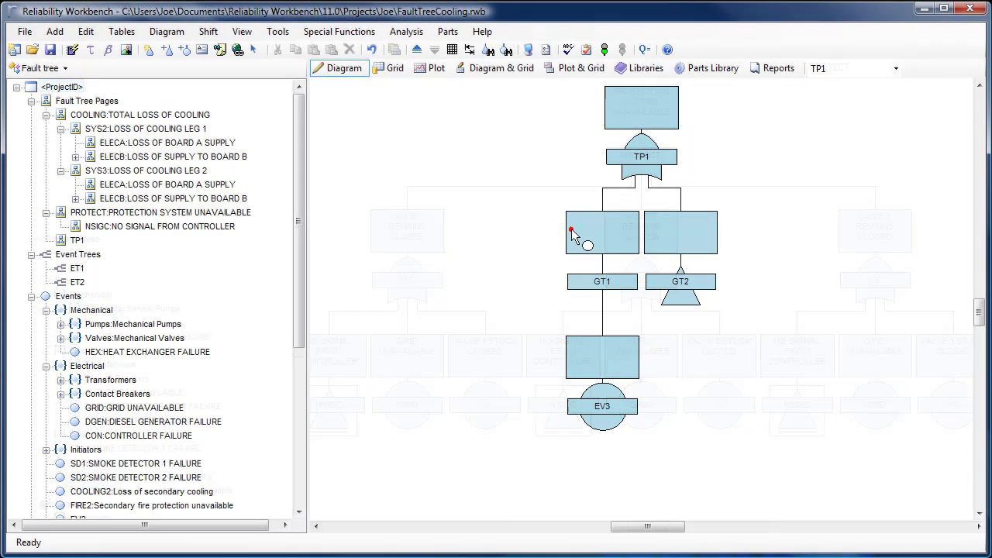
{"action": "left_click", "coordinate": [708, 236]}
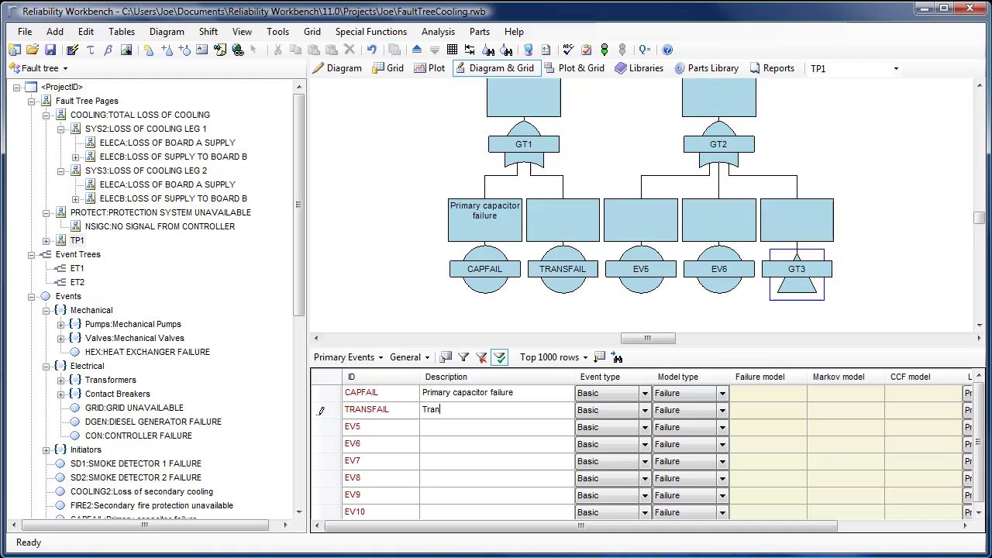
{"action": "type", "text": "sis"}
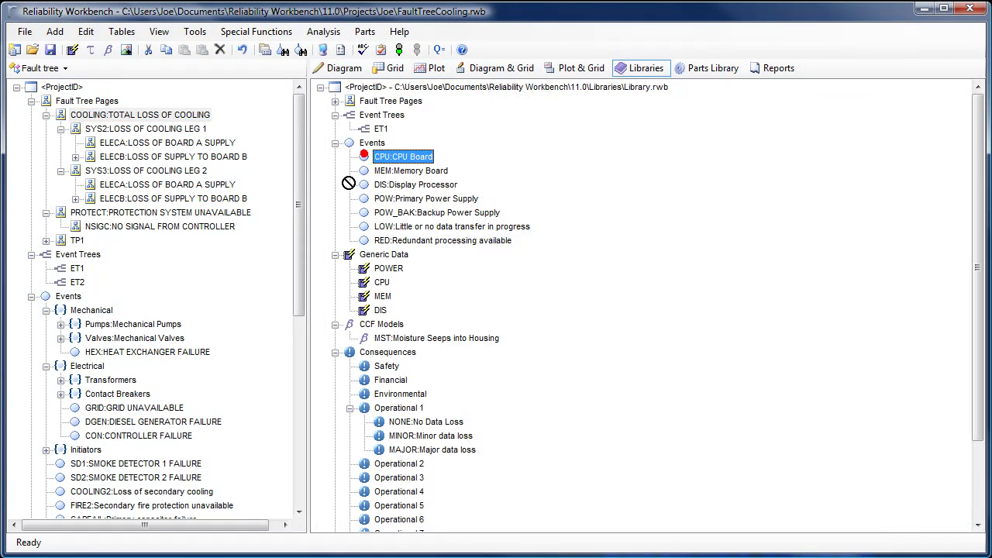
- Copy the library's CPU Board event into the project's Events
{"action": "left_click_drag", "start_coordinate": [361, 155], "coordinate": [51, 300]}
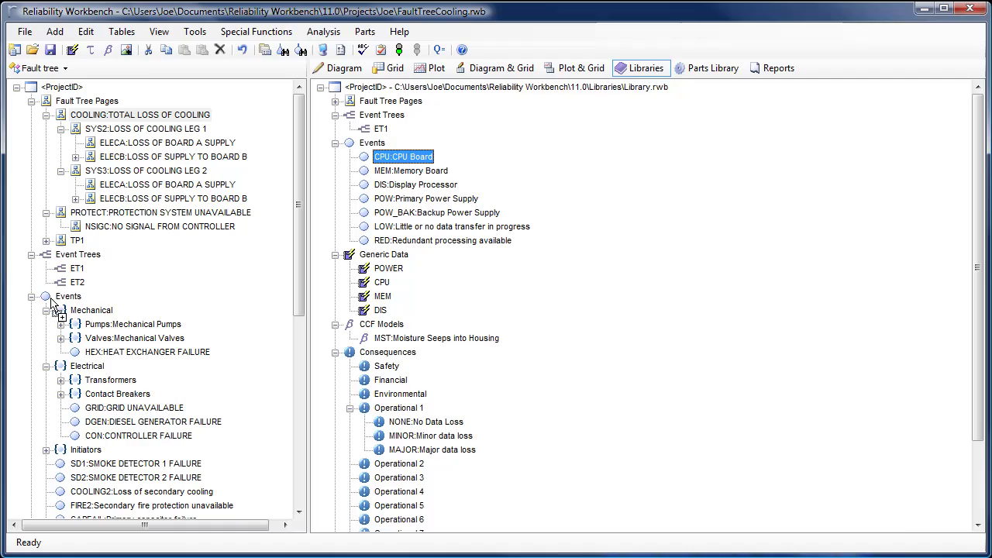
{"action": "left_click_drag", "start_coordinate": [52, 303], "coordinate": [55, 304]}
{"action": "left_click_drag", "start_coordinate": [978, 152], "coordinate": [979, 291]}
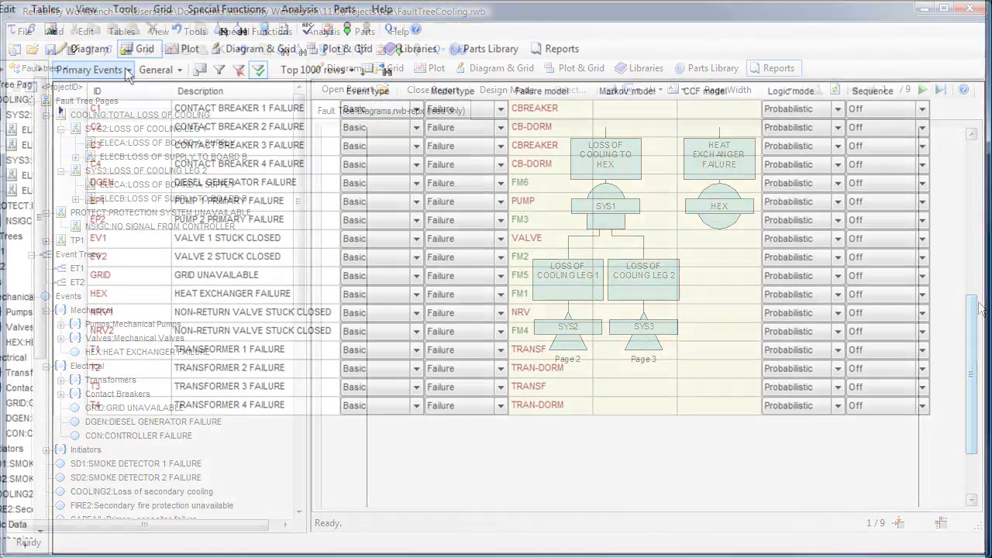
- Create a new Primary Events grid layout named 'My Custom Layout'
{"action": "left_click", "coordinate": [189, 83]}
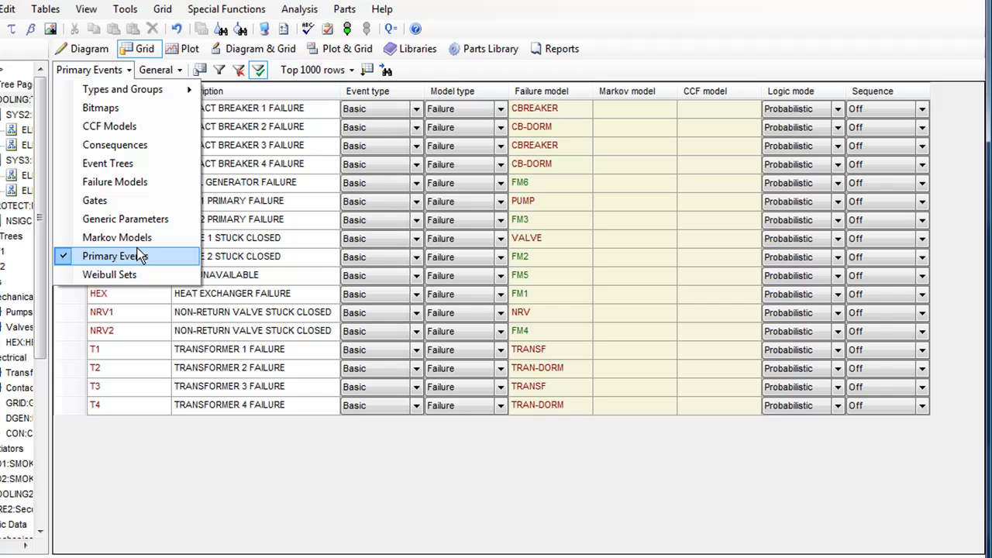
{"action": "key", "text": "Escape"}
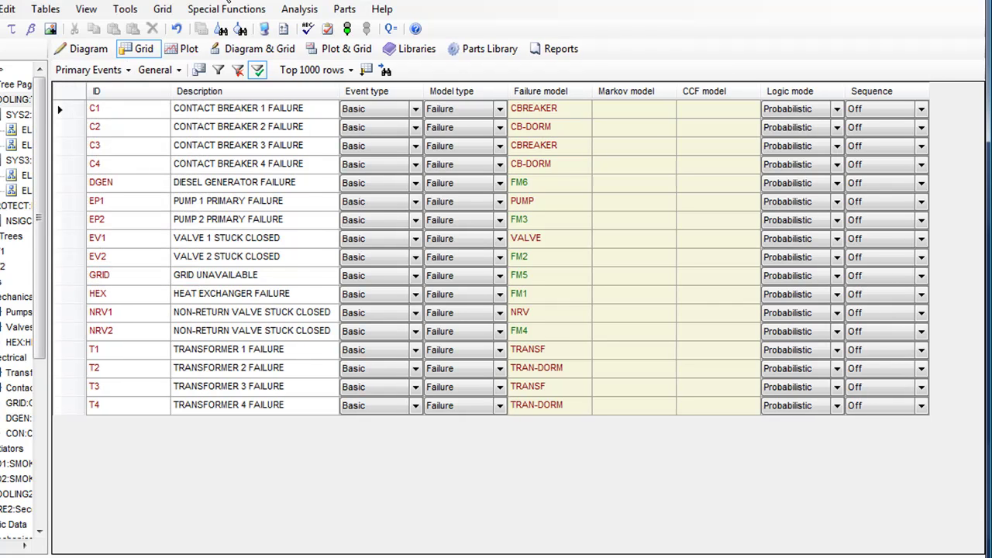
{"action": "left_click", "coordinate": [160, 9]}
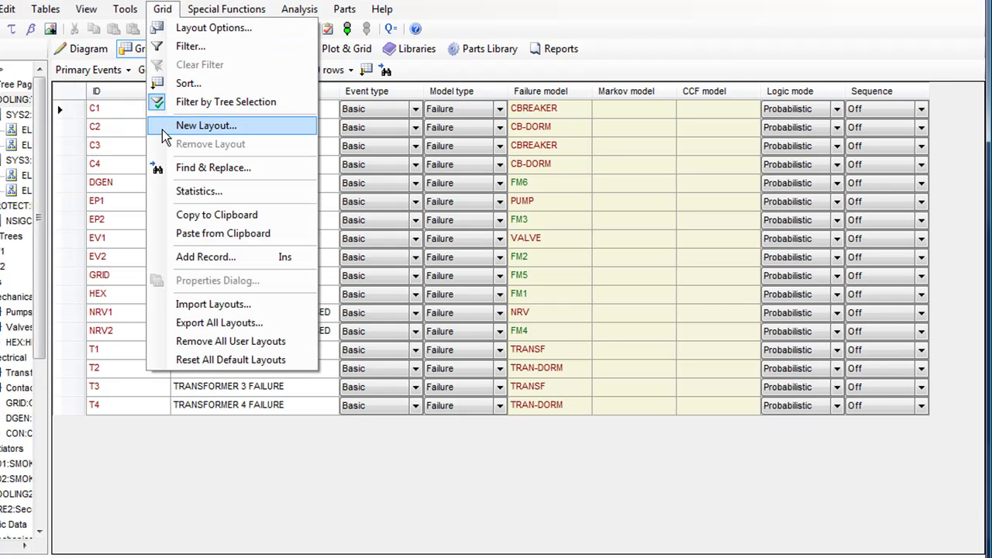
{"action": "left_click", "coordinate": [202, 125]}
{"action": "type", "text": "My Cu"}
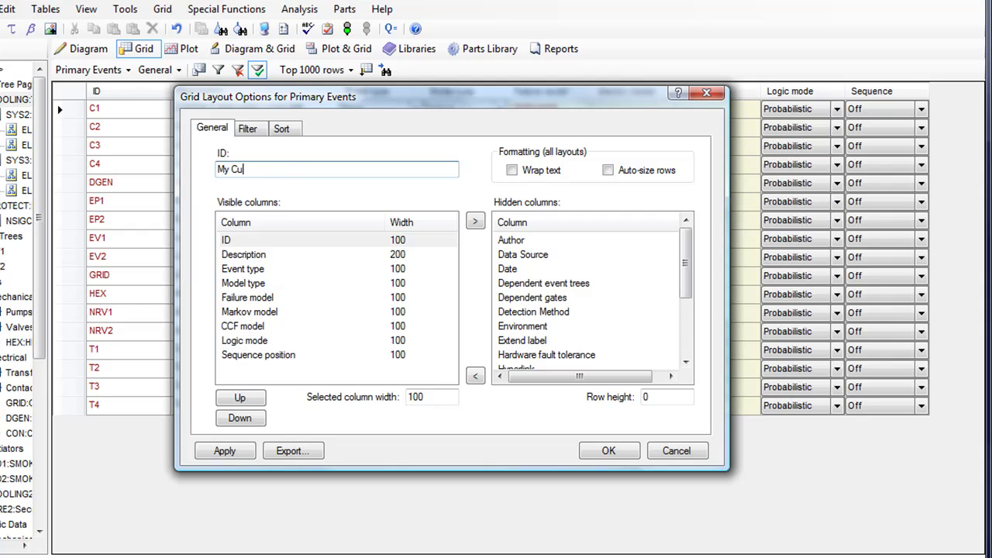
{"action": "type", "text": "stom Layout"}
{"action": "left_click", "coordinate": [608, 450]}
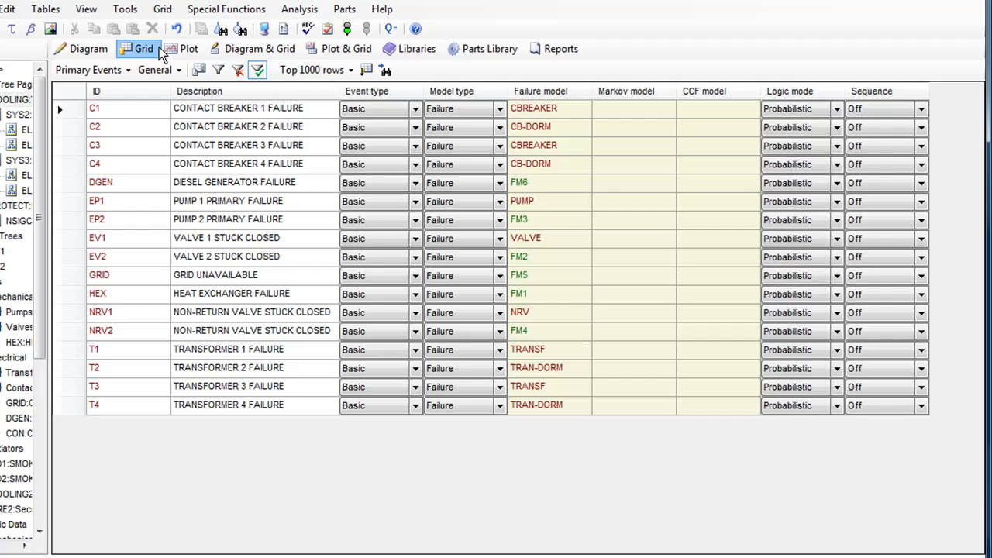
- Switch the grid to My Custom Layout and export it as a layout file named 'My Custom Layout'
{"action": "left_click", "coordinate": [159, 69]}
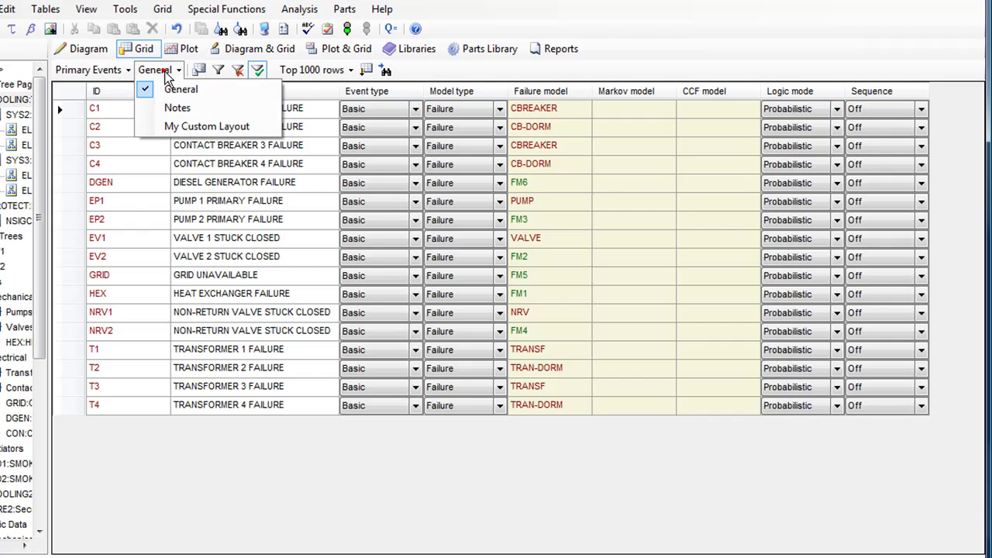
{"action": "left_click", "coordinate": [152, 133]}
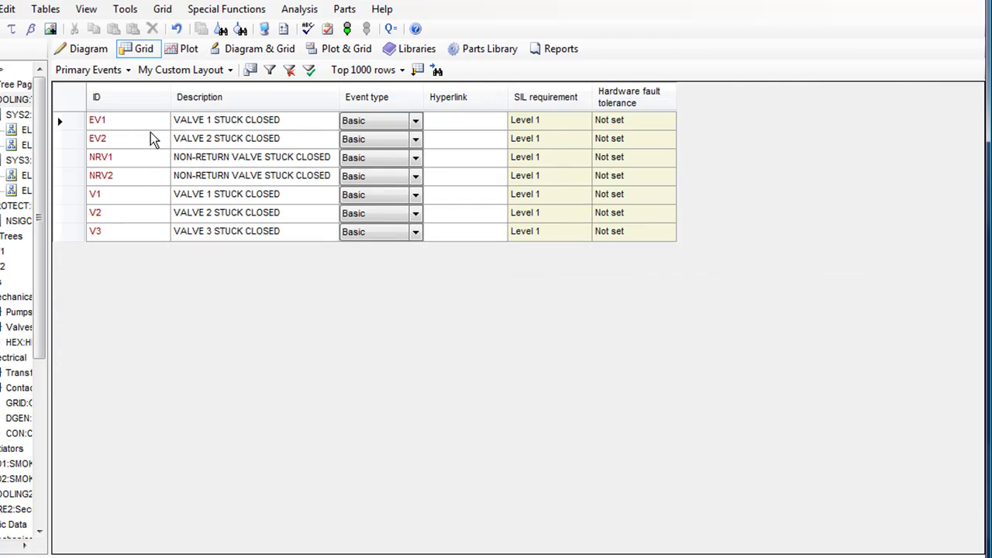
{"action": "left_click", "coordinate": [250, 70]}
{"action": "left_click", "coordinate": [294, 453]}
{"action": "type", "text": "M"}
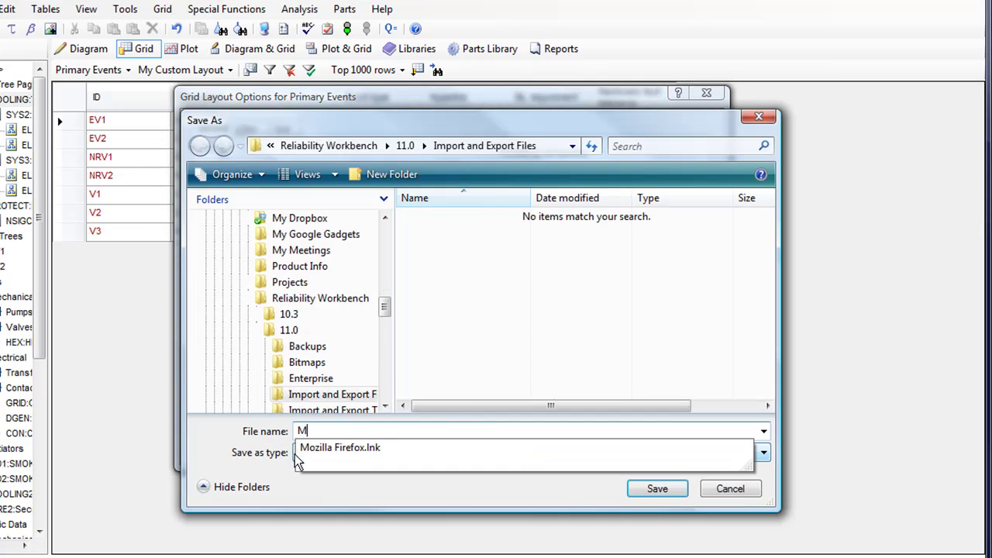
{"action": "type", "text": "y Custom Layout"}
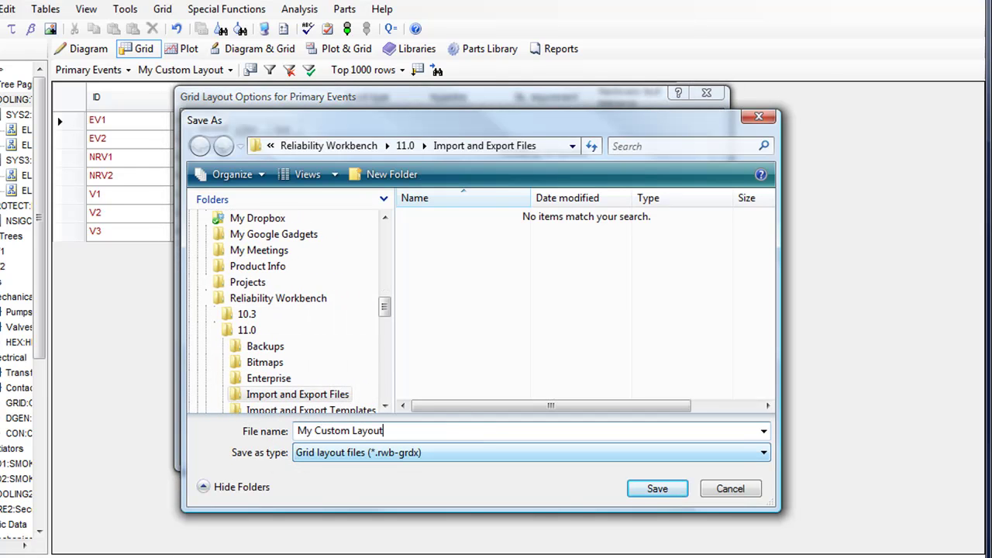
{"action": "left_click", "coordinate": [656, 489]}
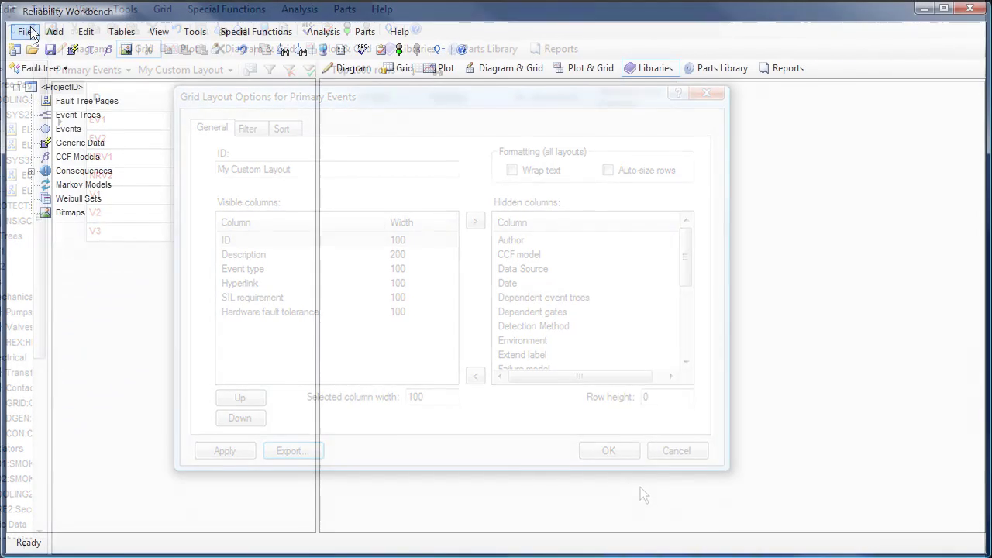
- Attach the Electrical and Mechanical.rwb libraries to the project
{"action": "left_click", "coordinate": [26, 32]}
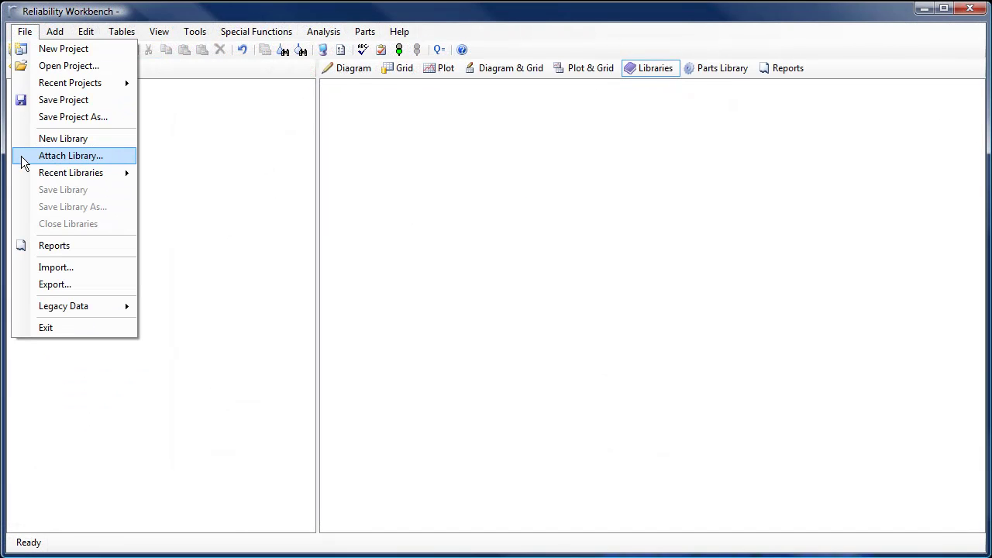
{"action": "left_click", "coordinate": [70, 156]}
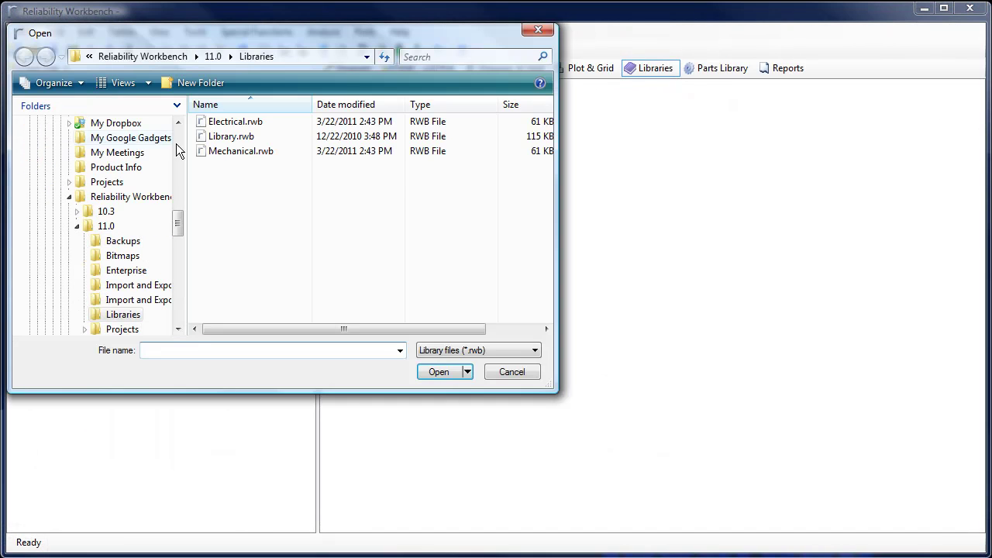
{"action": "double_click", "coordinate": [246, 132]}
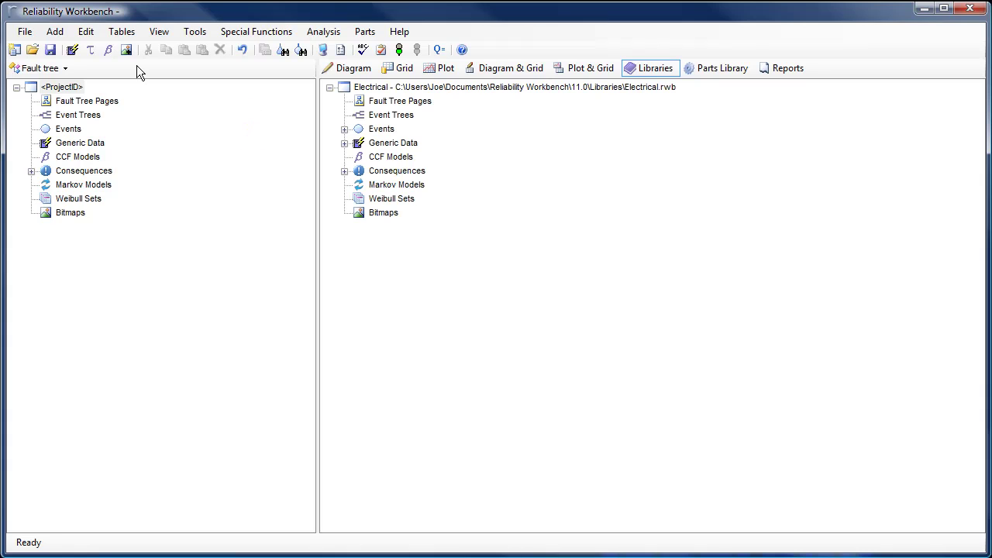
{"action": "left_click", "coordinate": [24, 29]}
{"action": "left_click", "coordinate": [20, 156]}
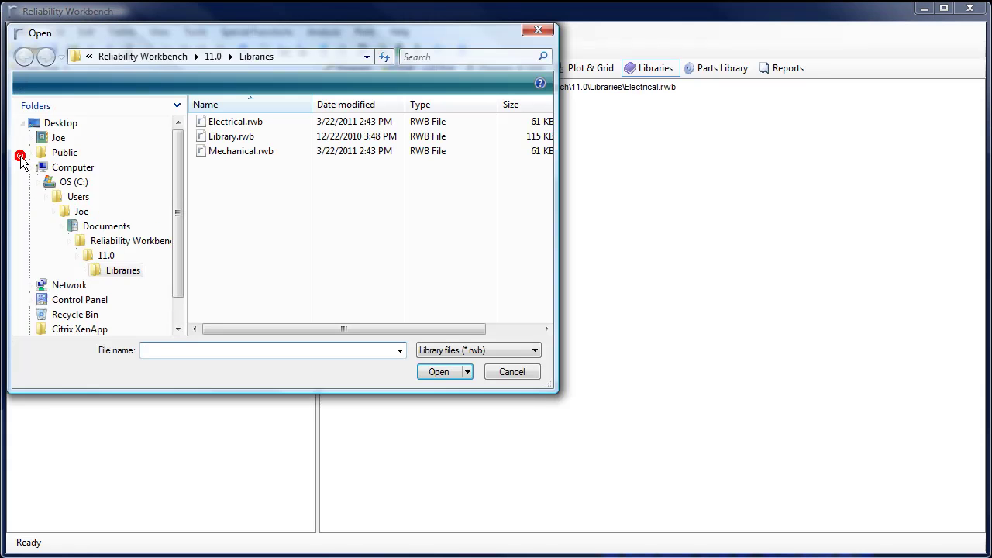
{"action": "double_click", "coordinate": [225, 151]}
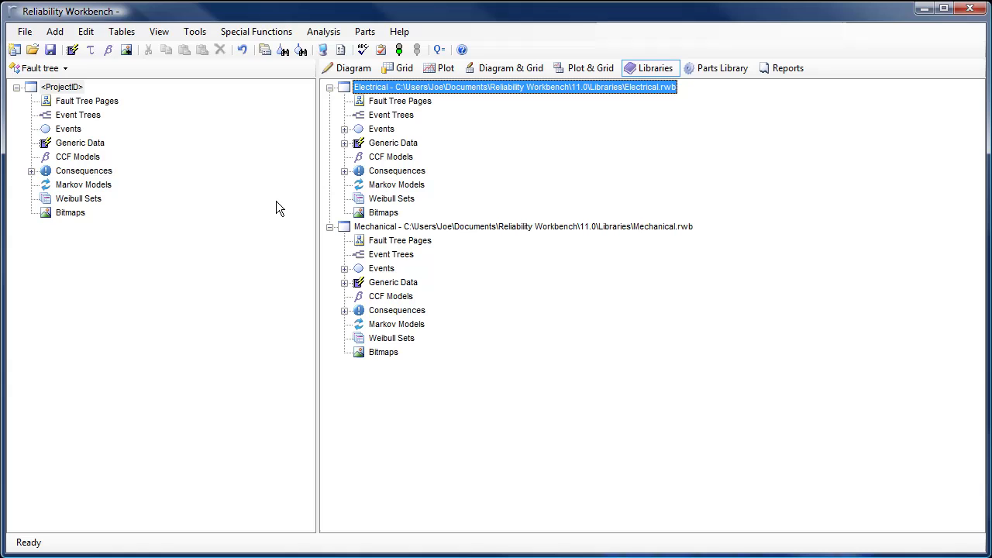
- Copy VALVE from the Mechanical library and TRANSF from the Electrical library into Generic Data
{"action": "left_click", "coordinate": [344, 282]}
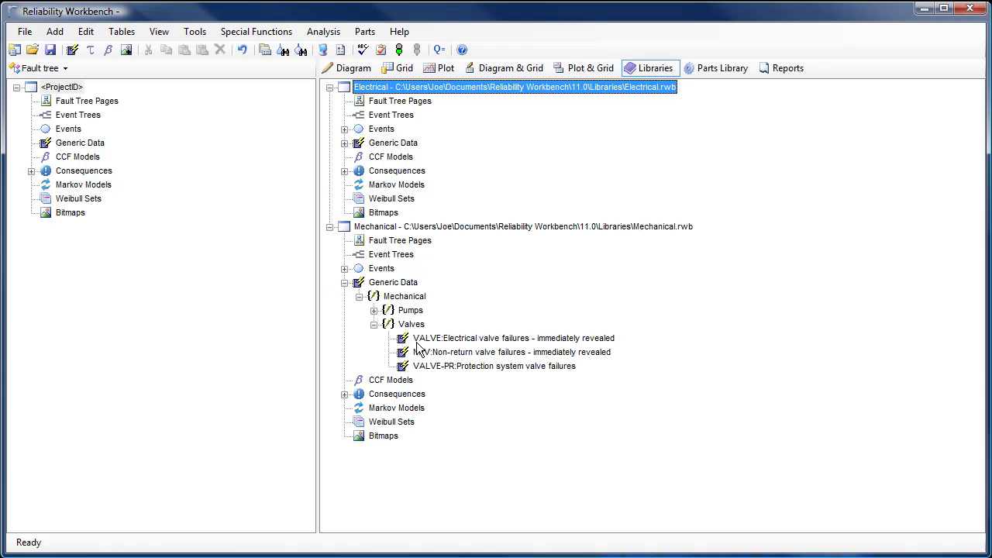
{"action": "left_click_drag", "start_coordinate": [417, 341], "coordinate": [48, 145]}
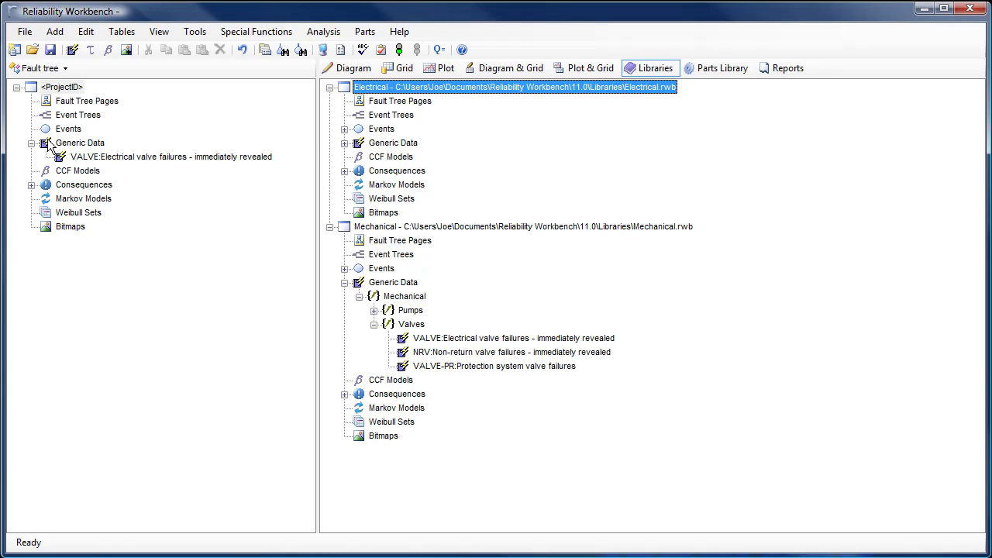
{"action": "left_click", "coordinate": [344, 143]}
{"action": "left_click_drag", "start_coordinate": [427, 184], "coordinate": [48, 146]}
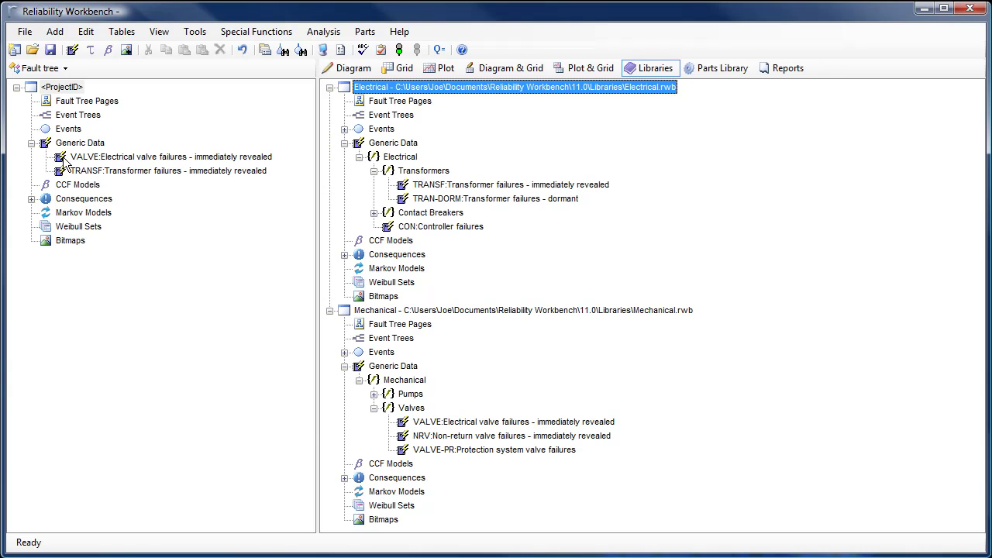
{"action": "left_click", "coordinate": [65, 159]}
{"action": "double_click", "coordinate": [66, 159]}
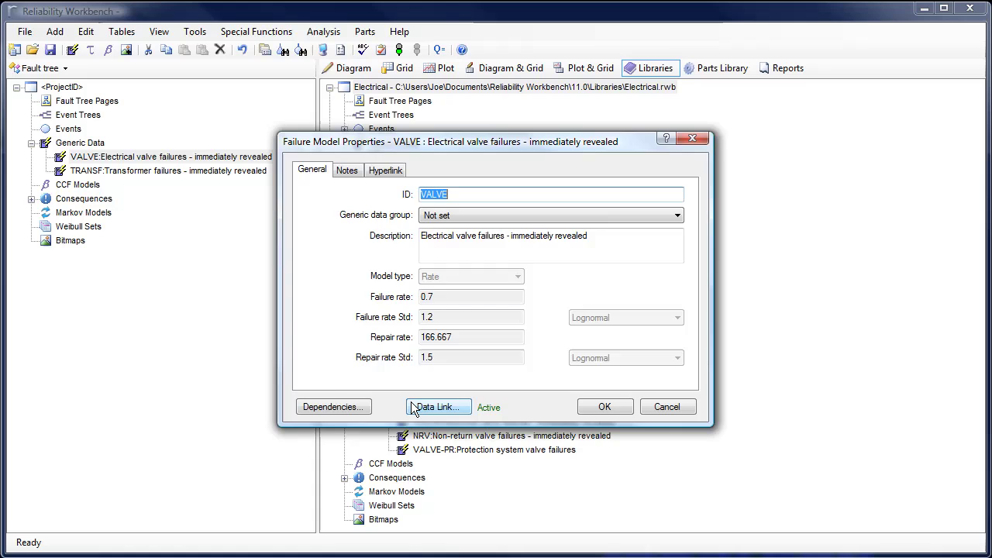
{"action": "left_click", "coordinate": [370, 468]}
{"action": "left_click", "coordinate": [524, 213]}
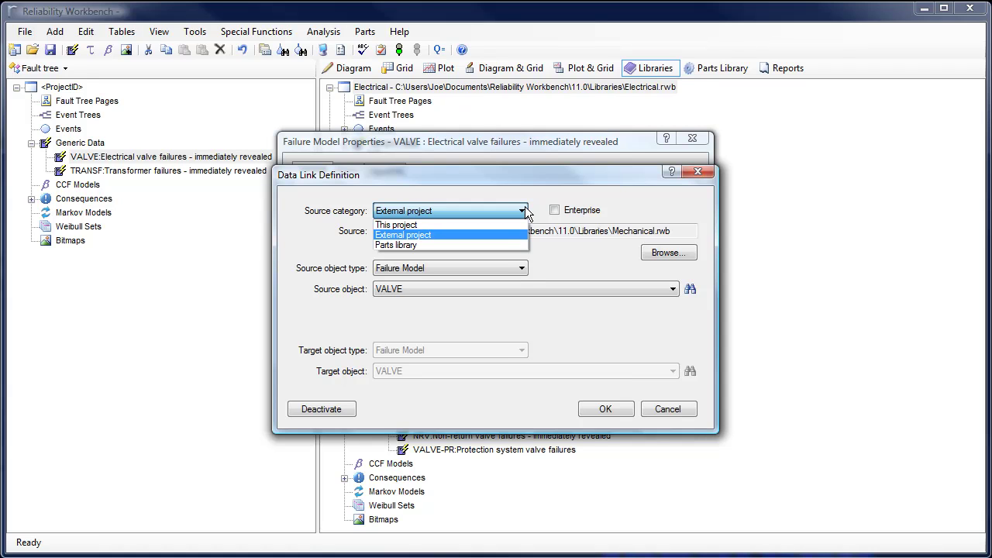
{"action": "left_click", "coordinate": [665, 410]}
{"action": "left_click", "coordinate": [666, 409]}
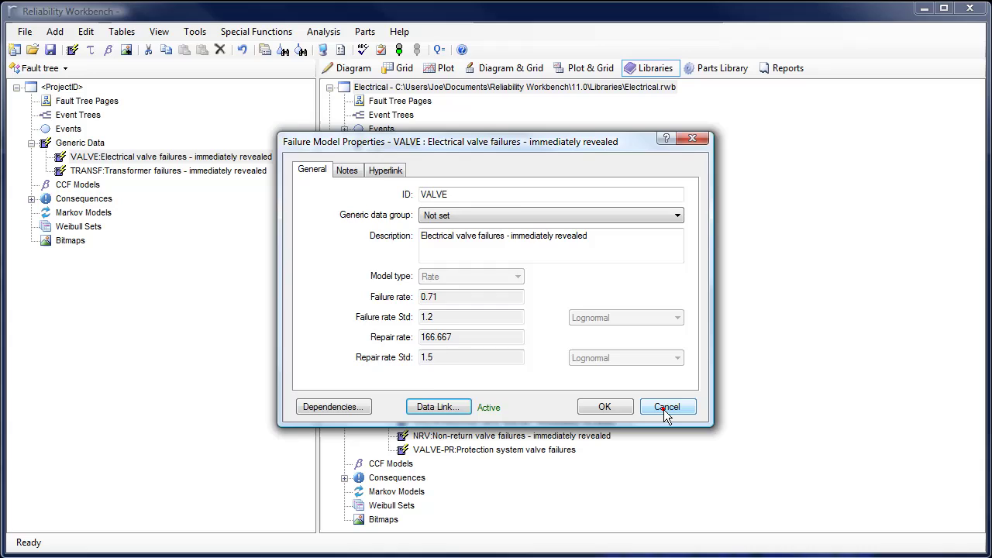
{"action": "left_click", "coordinate": [667, 410]}
{"action": "left_click", "coordinate": [669, 407]}
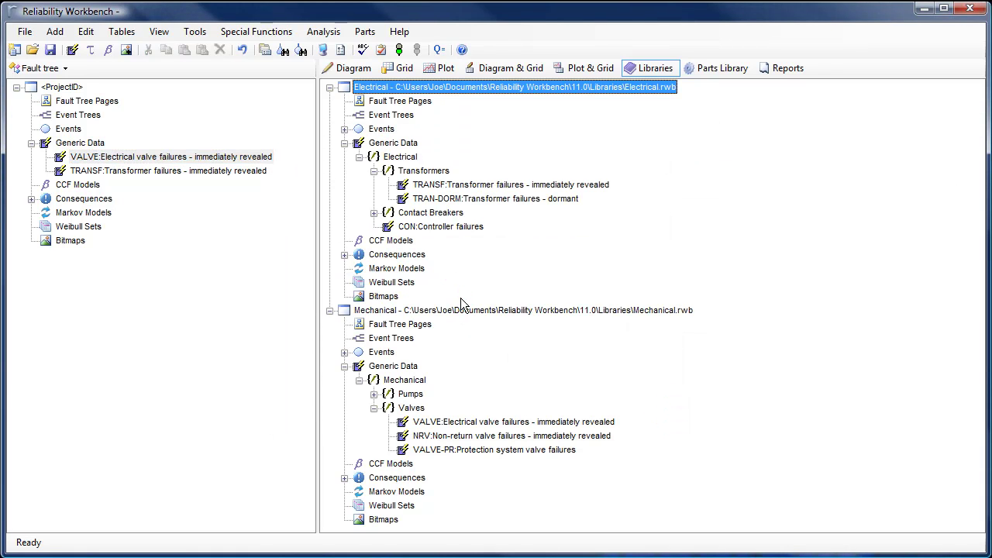
- From Edit > Data Links, transfer library data to the linked VALVE and TRANSF models
{"action": "left_click", "coordinate": [85, 31]}
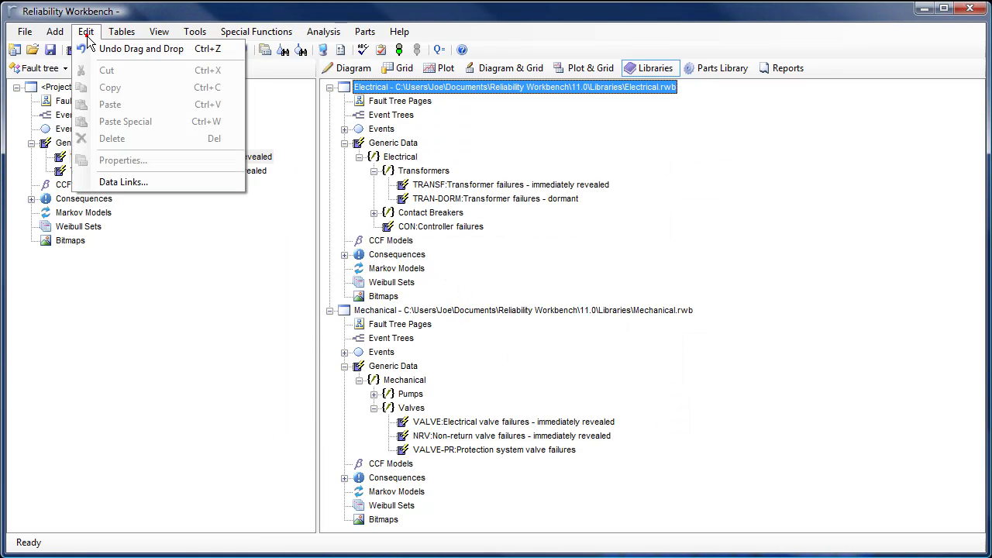
{"action": "left_click", "coordinate": [123, 181]}
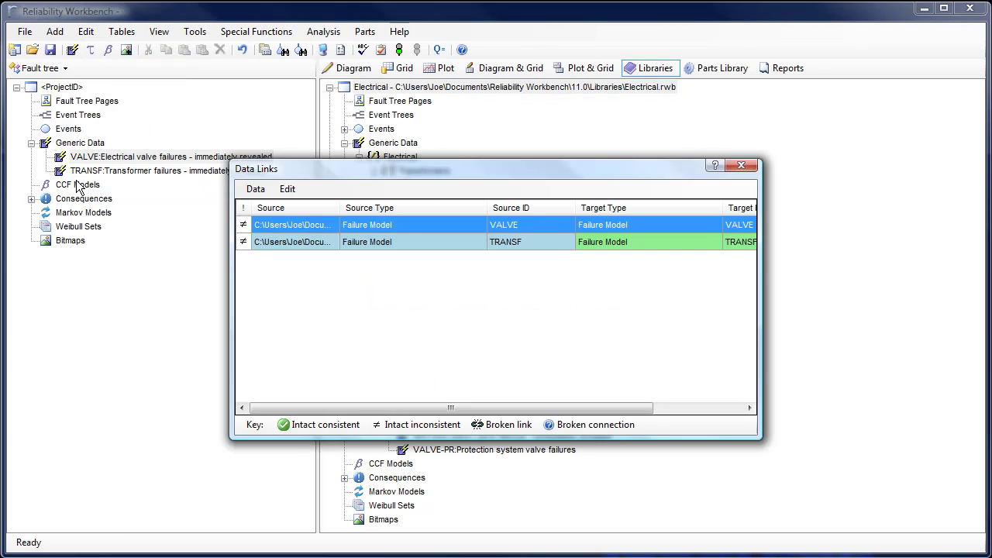
{"action": "left_click", "coordinate": [255, 189]}
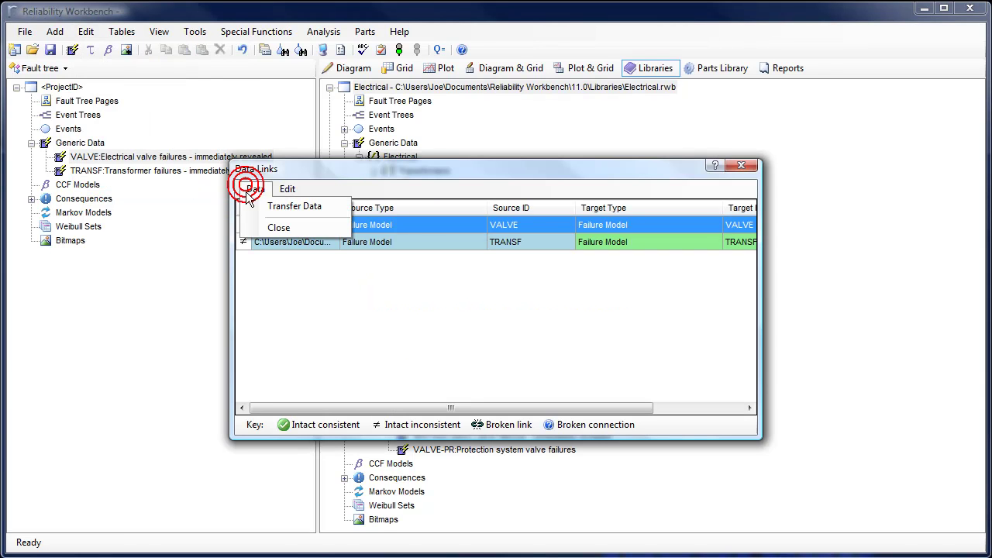
{"action": "left_click", "coordinate": [243, 207]}
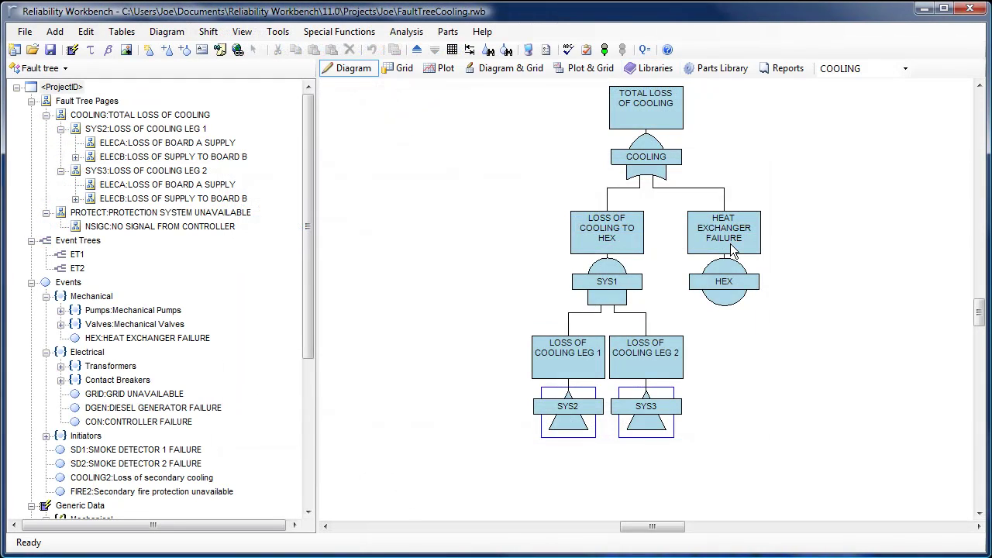
- Open the HEX event's properties to view its local failure model FM1
{"action": "double_click", "coordinate": [732, 250]}
- Add new failure model FM11, look at its Hyperlink tab, and set its model type to IEC 61508
{"action": "left_click", "coordinate": [72, 50]}
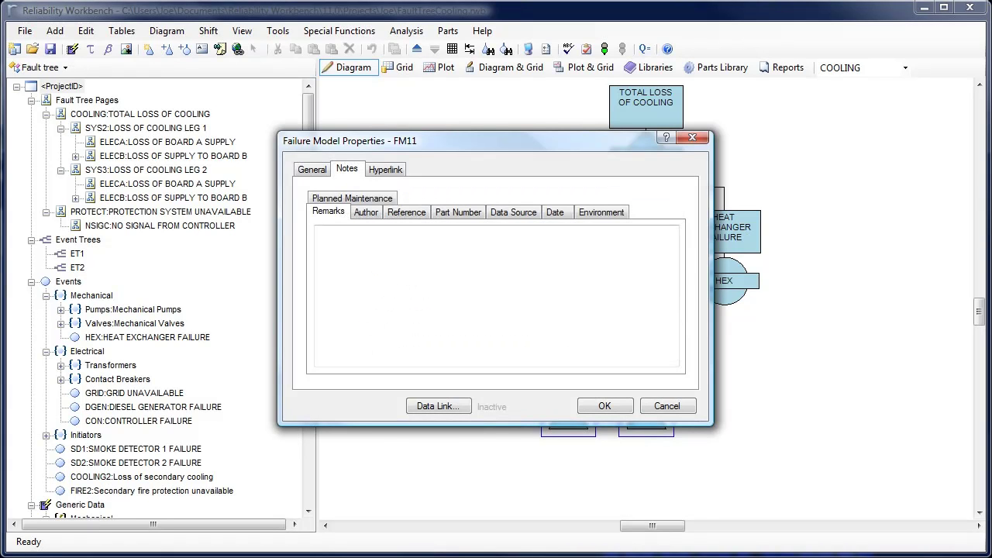
{"action": "key", "text": "ctrl+Tab"}
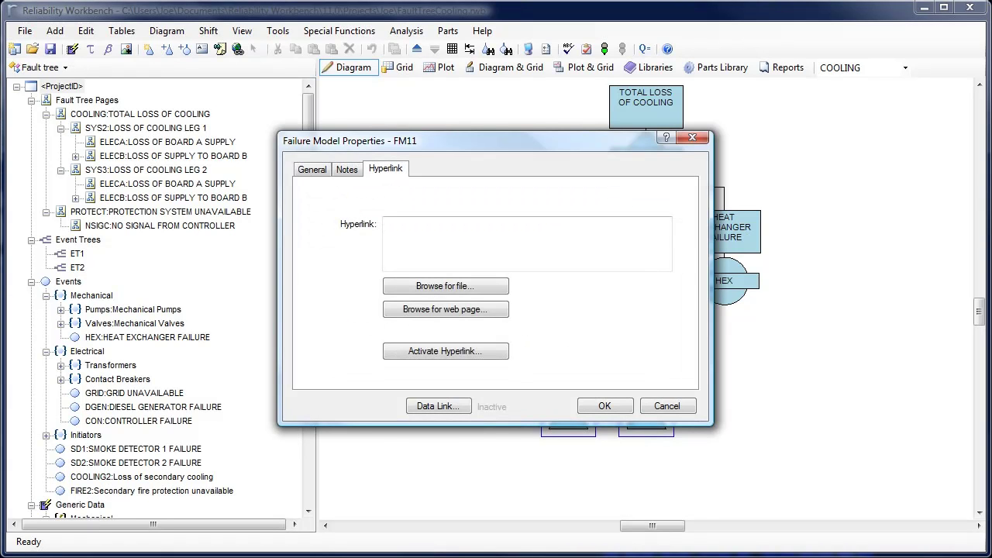
{"action": "key", "text": "ctrl+Tab"}
{"action": "left_click", "coordinate": [516, 276]}
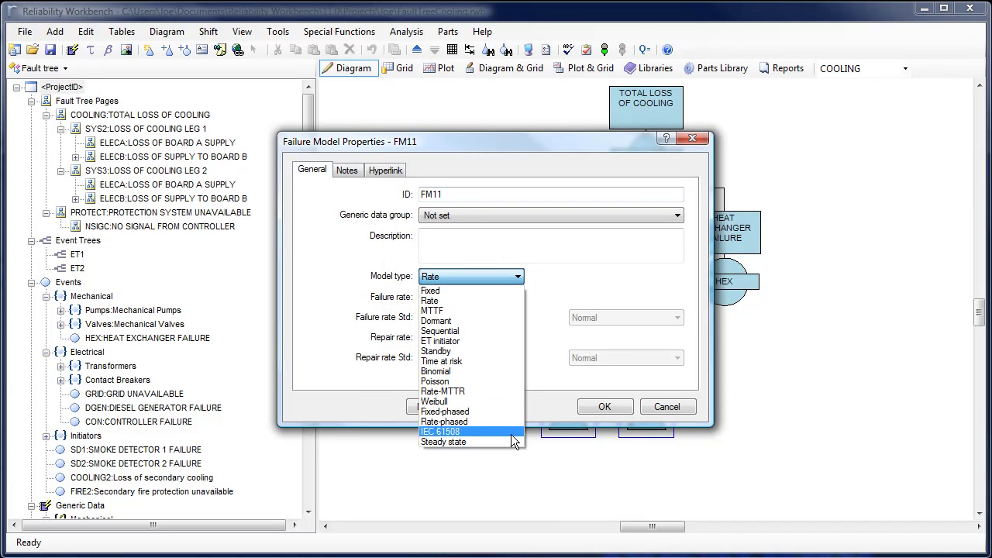
{"action": "left_click", "coordinate": [512, 433]}
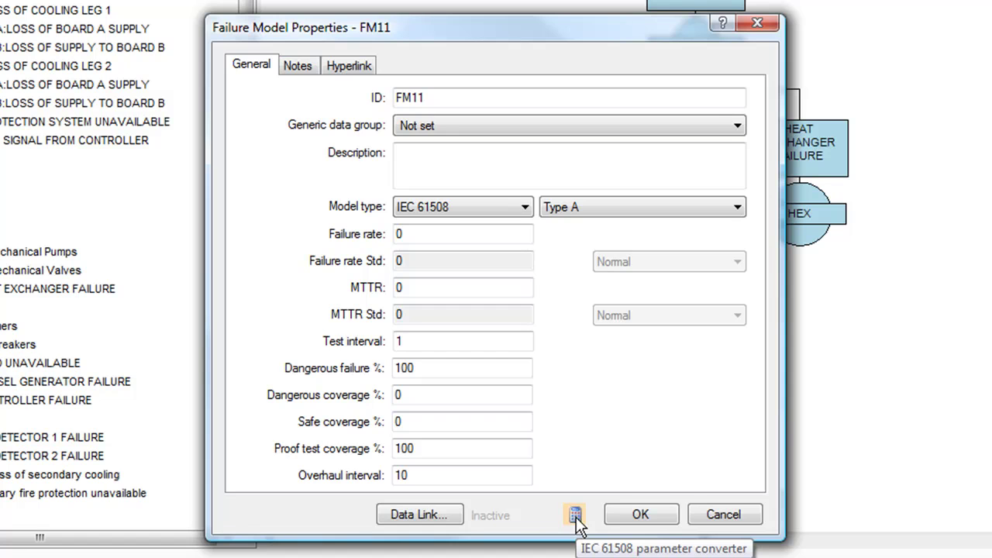
- Convert the dangerous and safe failure rates (safe detected and undetected 3.75e-6) into FM11's IEC 61508 parameters
{"action": "left_click", "coordinate": [575, 516]}
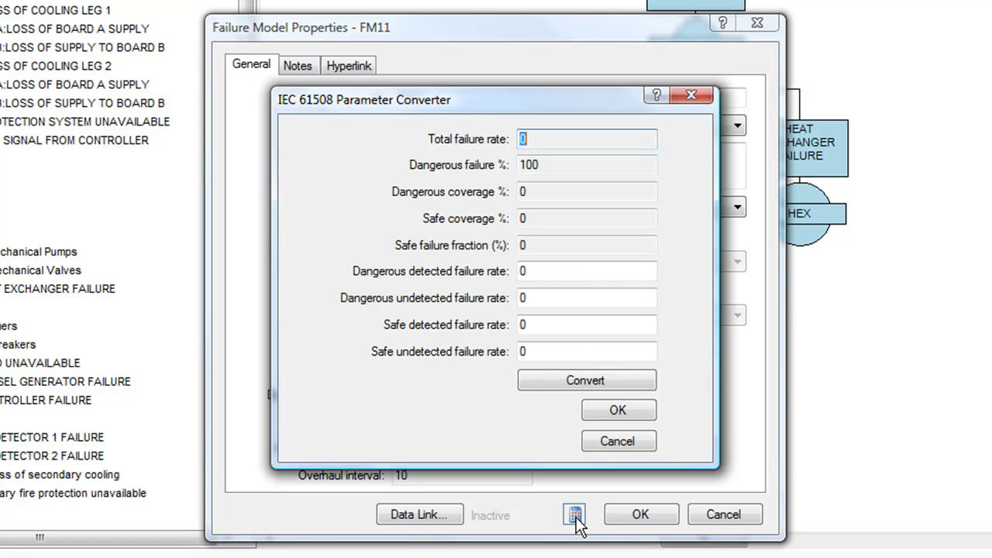
{"action": "left_click", "coordinate": [631, 272]}
{"action": "type", "text": "9.3"}
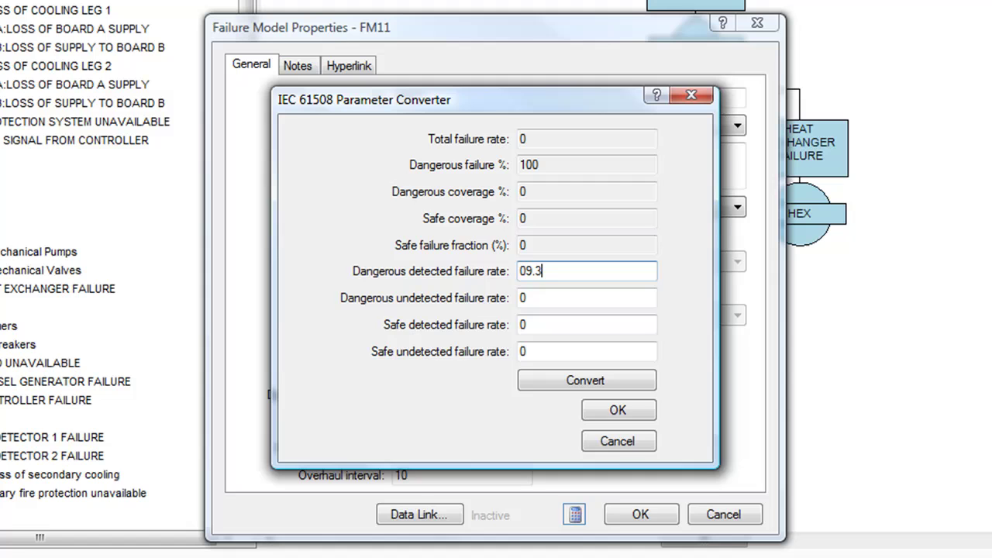
{"action": "type", "text": "3.125e-6"}
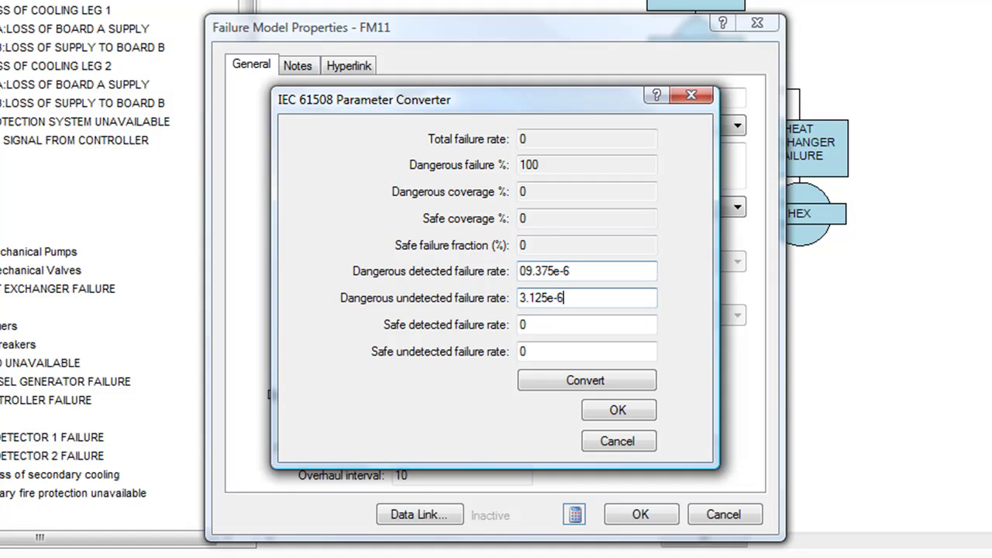
{"action": "key", "text": "Tab"}
{"action": "type", "text": "3.75e-6"}
{"action": "key", "text": "Tab"}
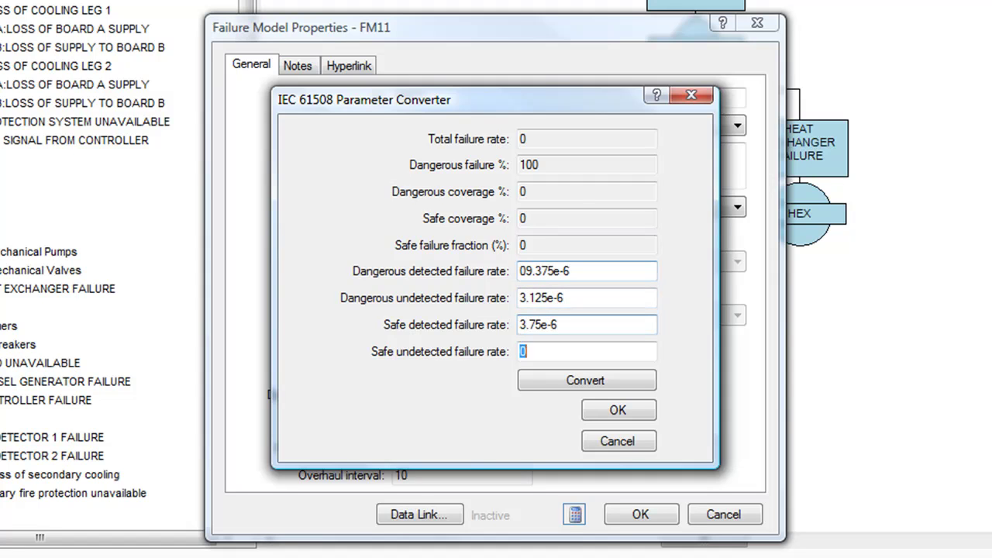
{"action": "type", "text": "3.75e-6"}
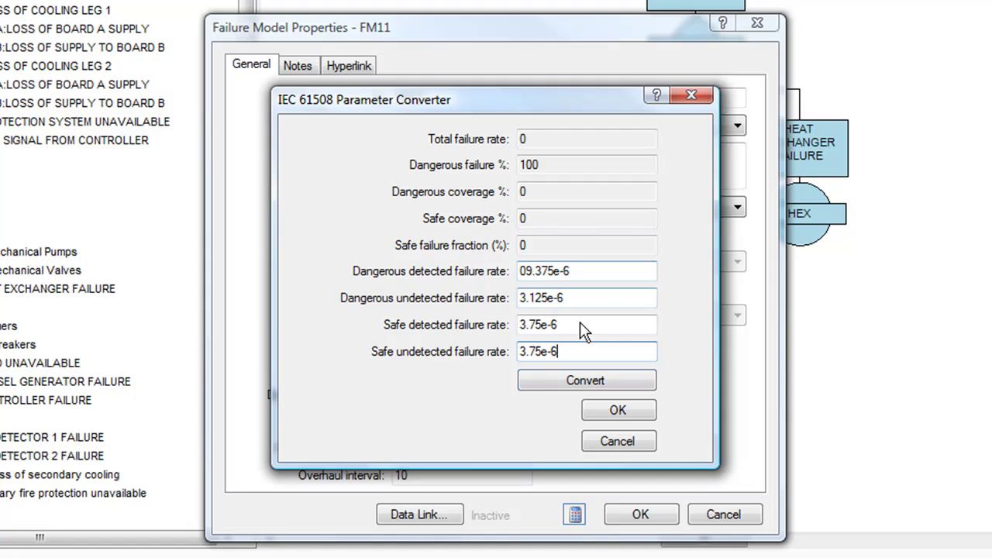
{"action": "left_click", "coordinate": [577, 380]}
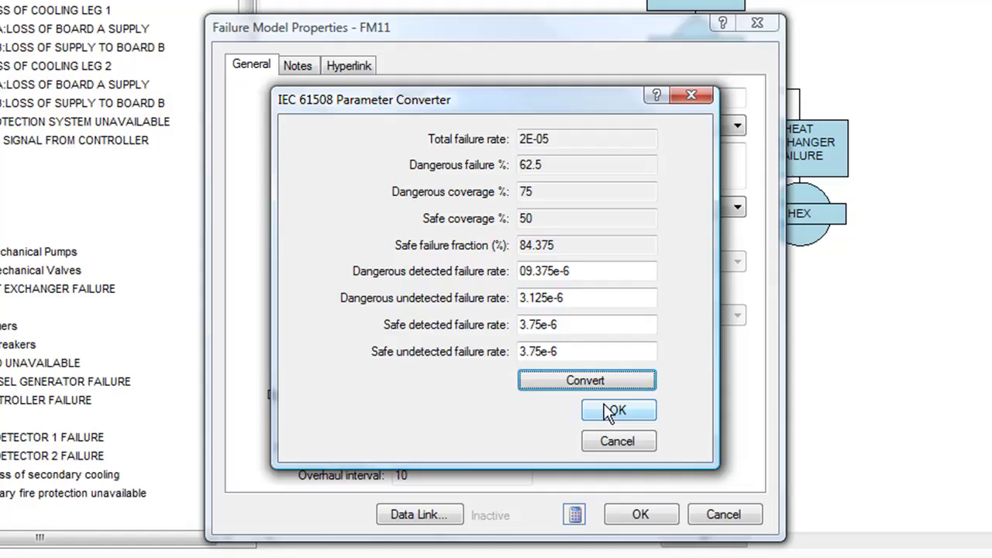
{"action": "left_click", "coordinate": [597, 407]}
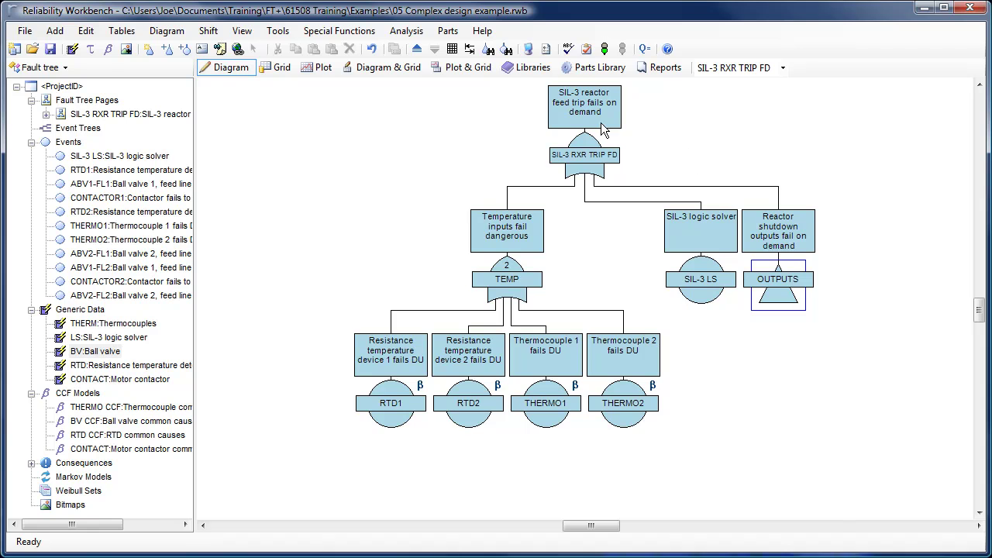
- Set the top gate's IEC 61508 SIL requirement to Level 3 and run the fault tree analysis
{"action": "double_click", "coordinate": [603, 130]}
{"action": "left_click", "coordinate": [496, 170]}
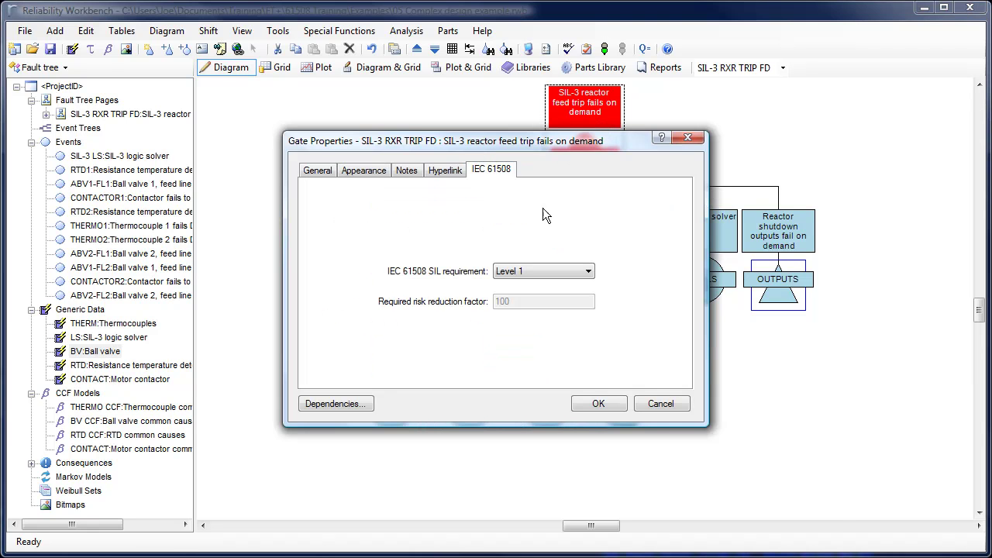
{"action": "left_click", "coordinate": [587, 273]}
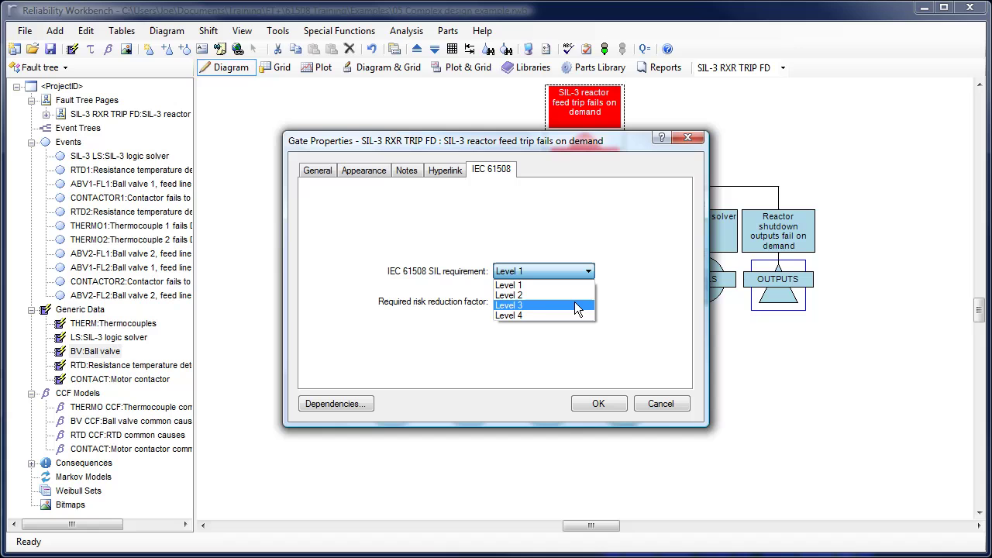
{"action": "left_click", "coordinate": [574, 305]}
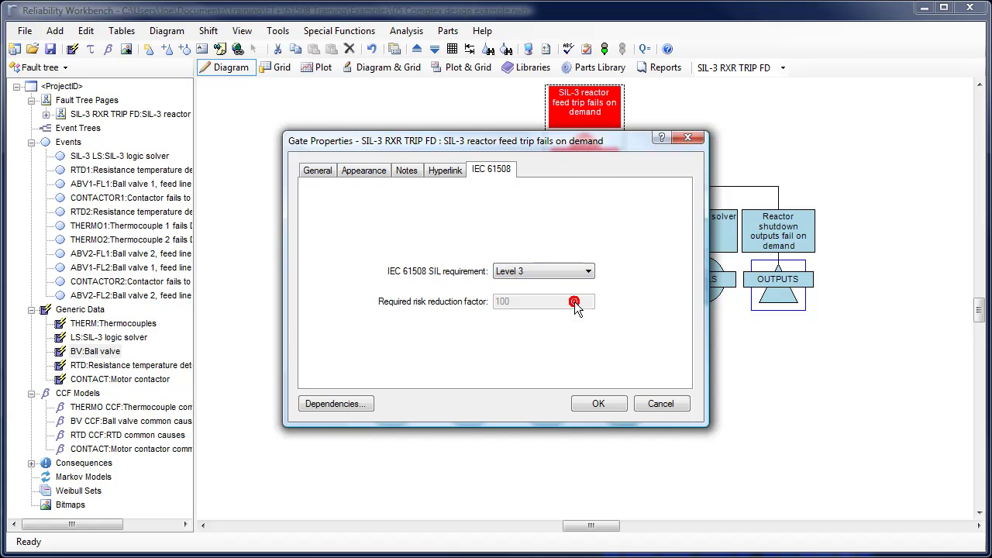
{"action": "left_click", "coordinate": [598, 404]}
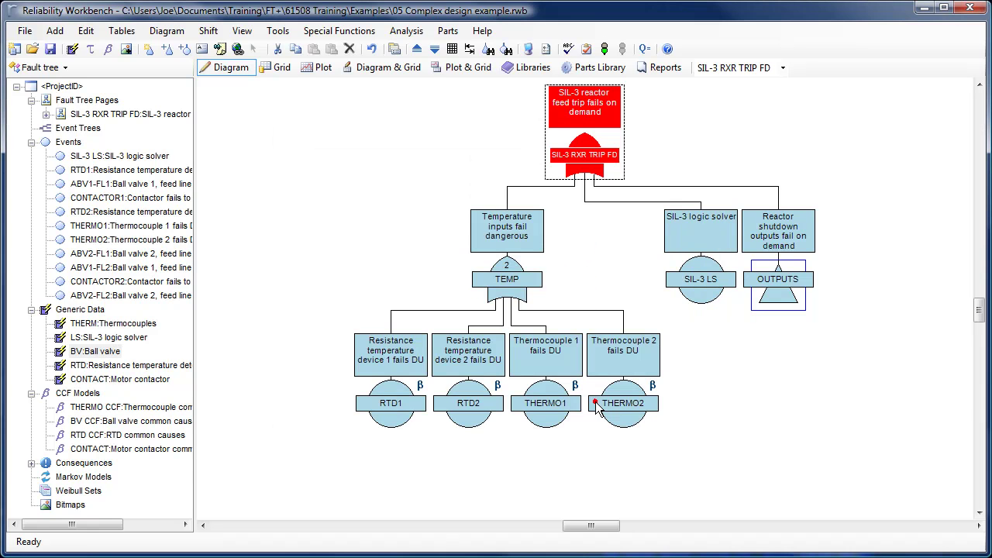
{"action": "left_click", "coordinate": [604, 50]}
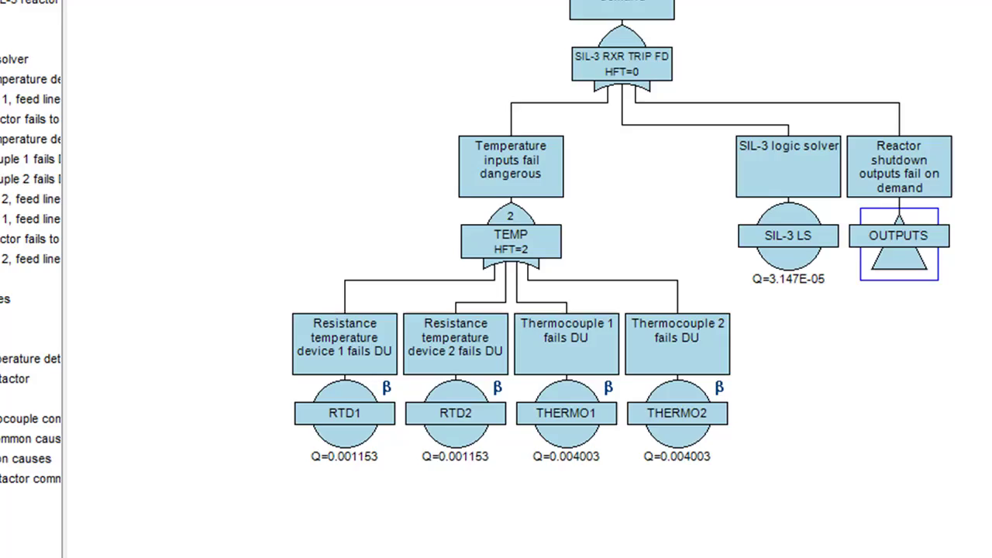
{"action": "left_click", "coordinate": [238, 30]}
- Display Risk reduction factor as the gate results, then copy the Valve TTFs from column A of valves.csv
{"action": "left_click", "coordinate": [242, 46]}
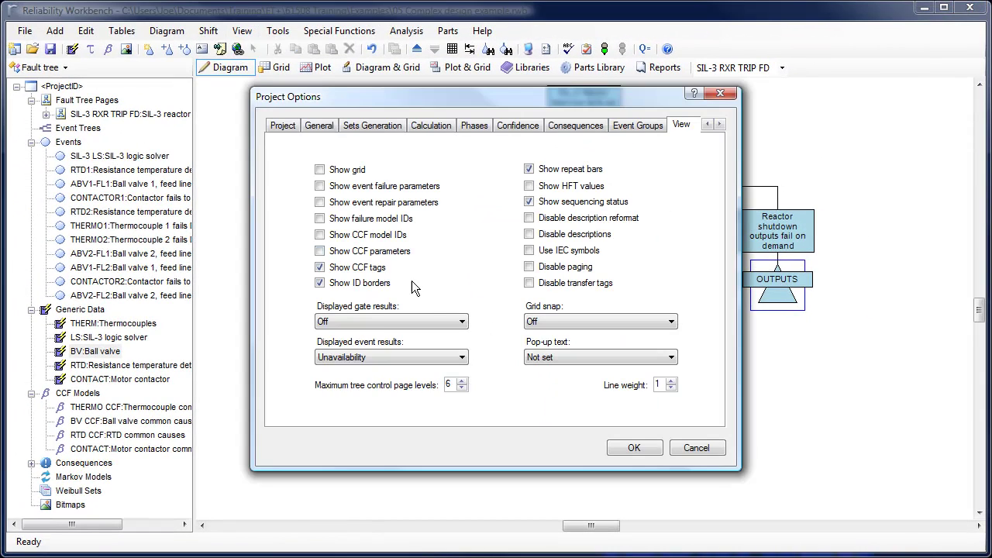
{"action": "left_click", "coordinate": [462, 321]}
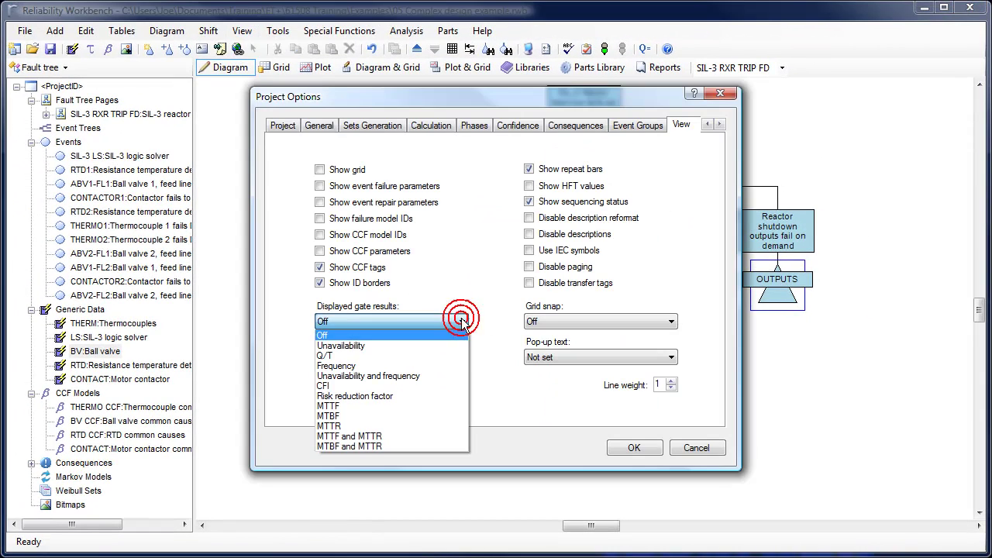
{"action": "left_click", "coordinate": [445, 396]}
{"action": "left_click", "coordinate": [620, 447]}
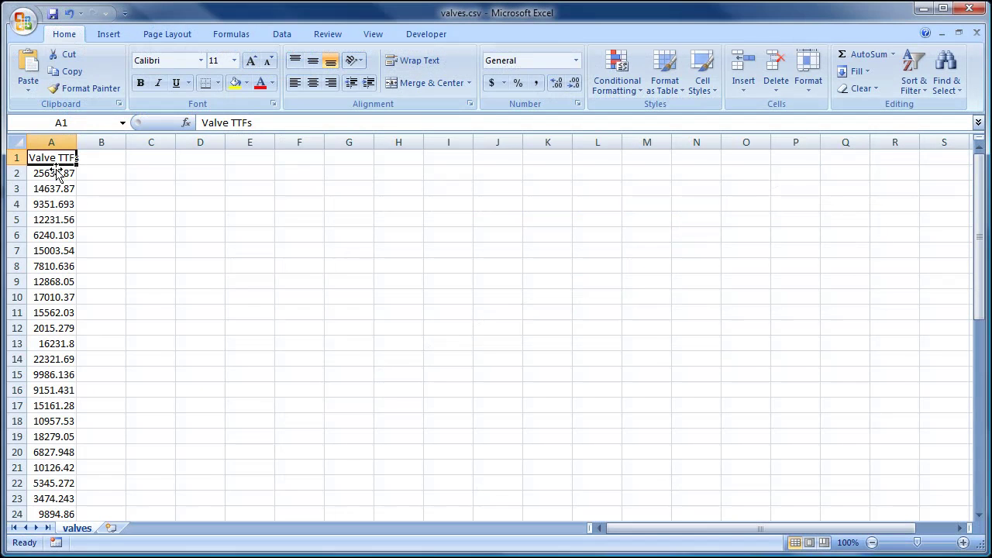
{"action": "left_click", "coordinate": [56, 137]}
{"action": "left_click", "coordinate": [77, 71]}
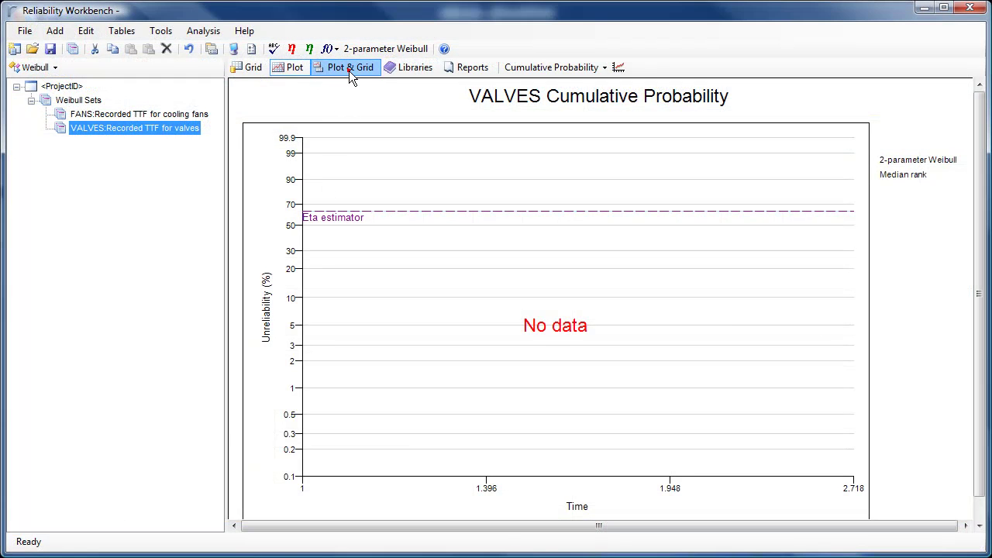
- Paste the valve failure times into the VALVES grid and fit Weibull parameters (η 1.239E+04, β 2.168)
{"action": "left_click", "coordinate": [349, 70]}
{"action": "left_click", "coordinate": [195, 30]}
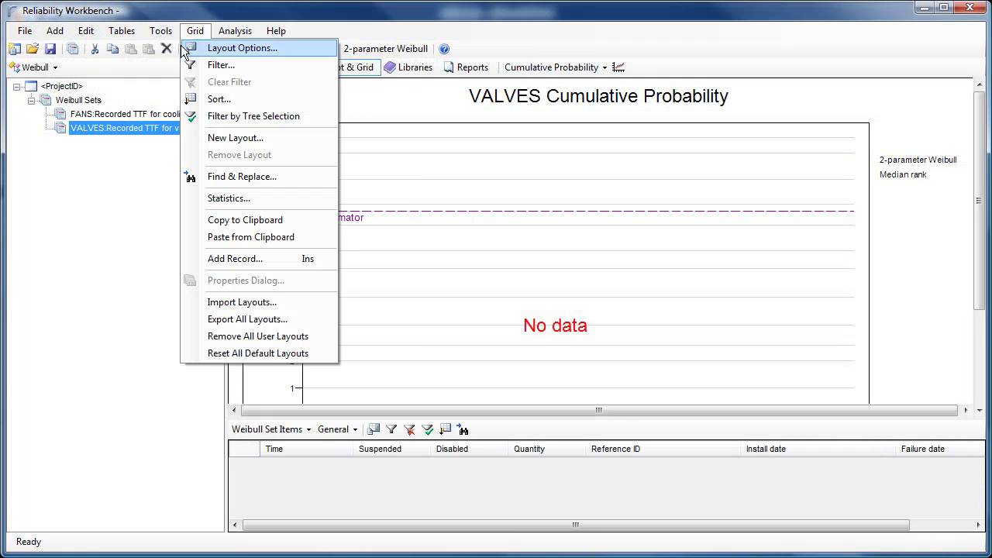
{"action": "left_click", "coordinate": [194, 237]}
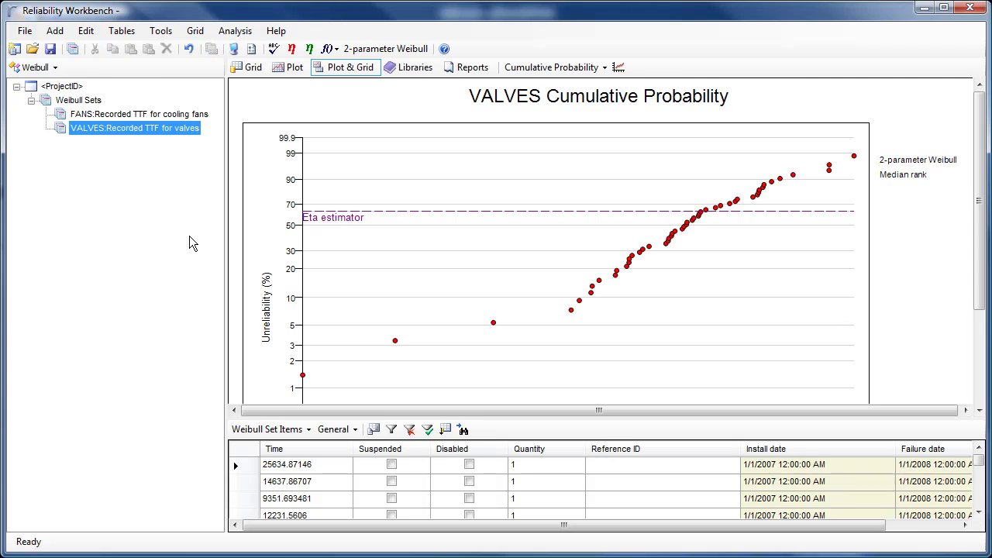
{"action": "left_click", "coordinate": [292, 49]}
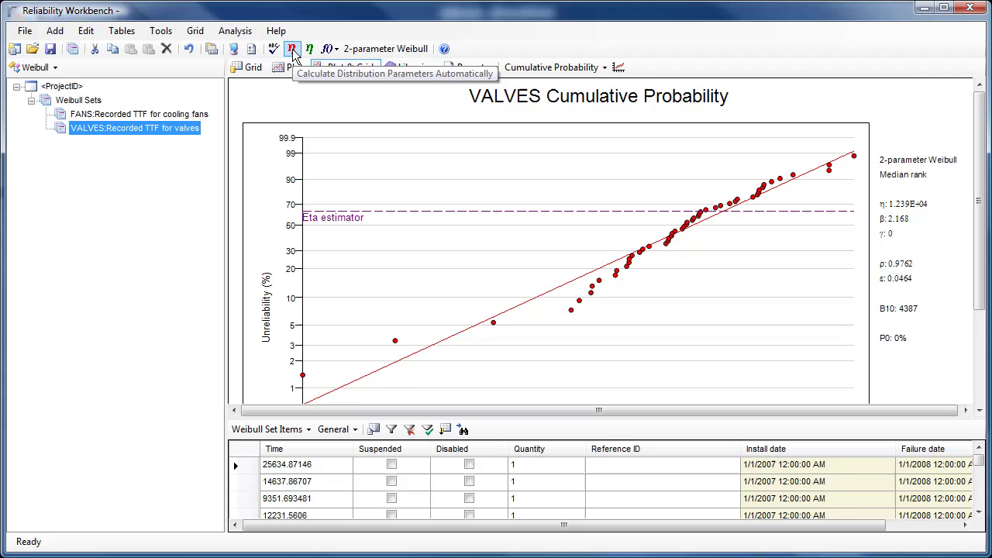
- Show the plot at full size, viewing the failure rate and then the probability density curve
{"action": "left_click", "coordinate": [288, 67]}
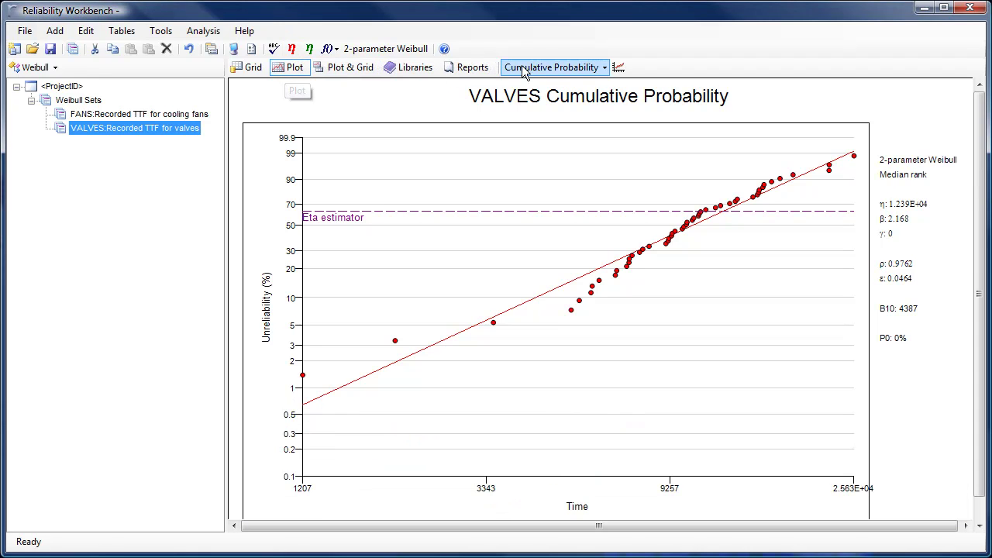
{"action": "left_click", "coordinate": [606, 71]}
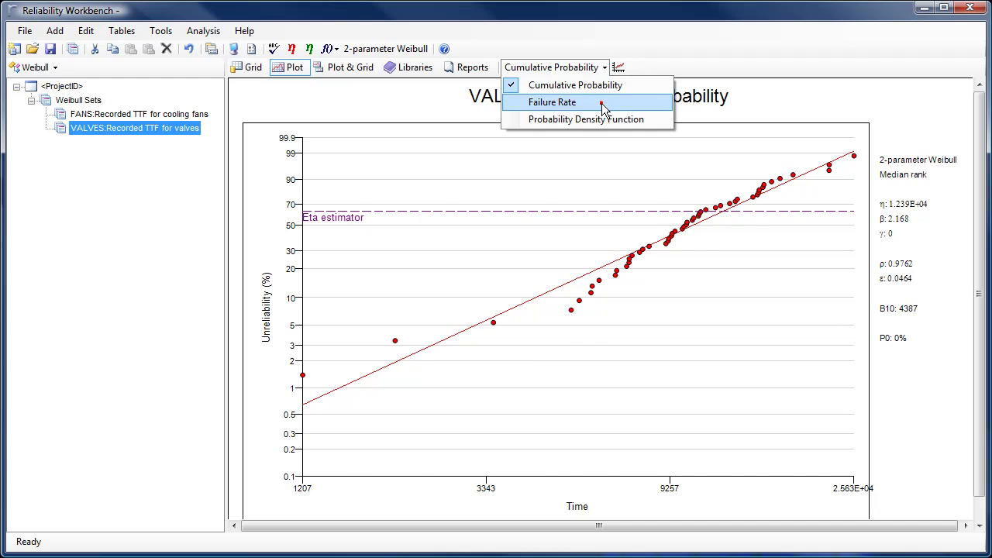
{"action": "left_click", "coordinate": [603, 105]}
{"action": "left_click", "coordinate": [564, 68]}
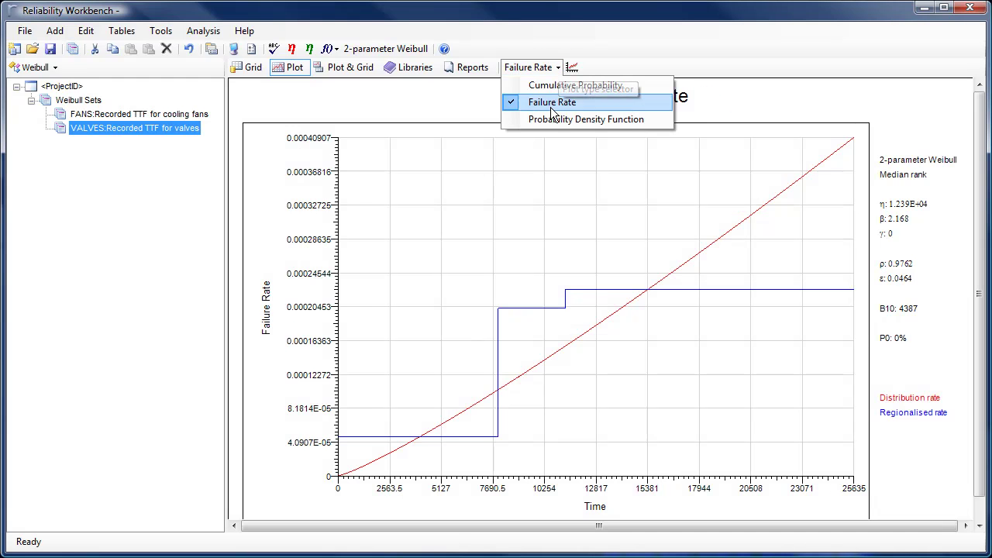
{"action": "left_click", "coordinate": [659, 115]}
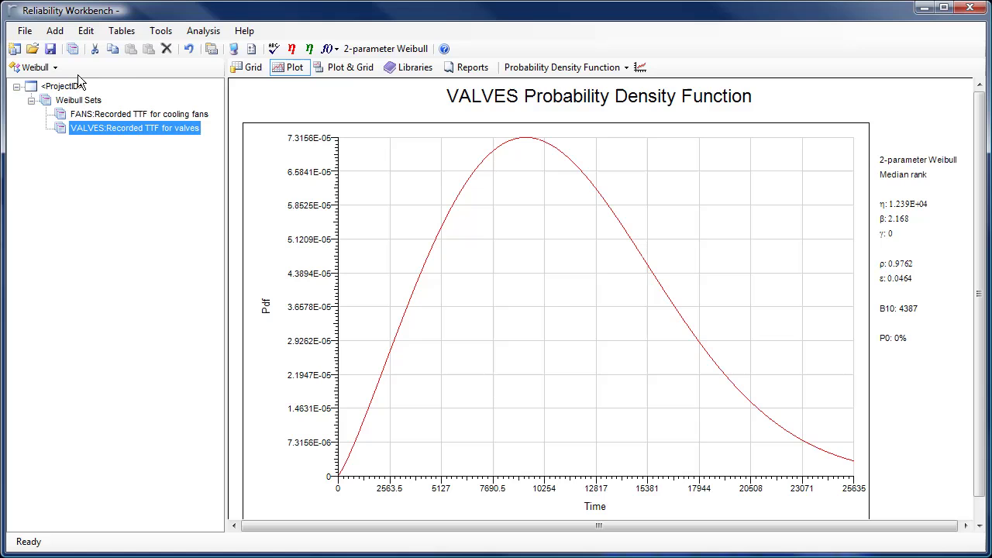
{"action": "left_click", "coordinate": [56, 70]}
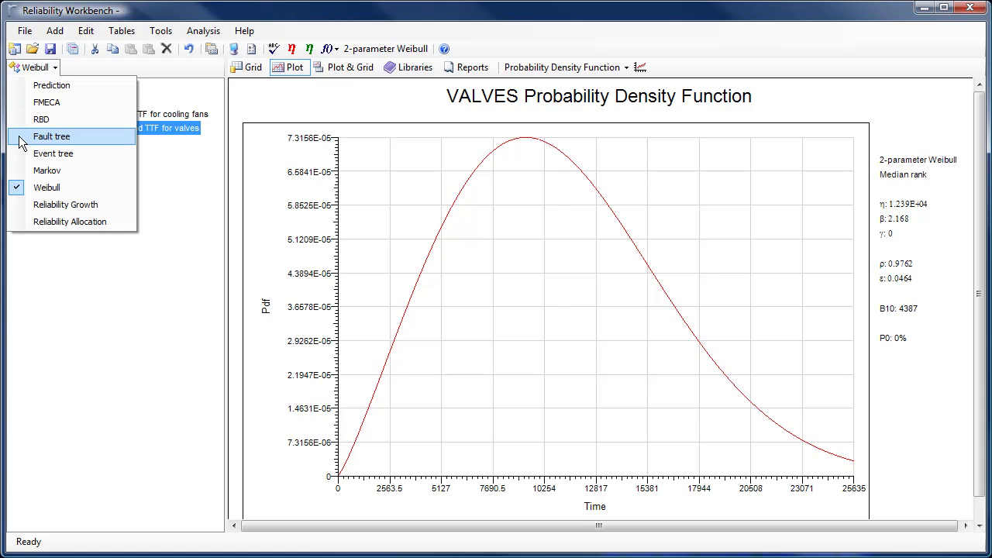
- In the Fault tree module, add failure model FM1 as a Weibull type drawing on the VALVES set
{"action": "left_click", "coordinate": [22, 140]}
{"action": "left_click", "coordinate": [70, 49]}
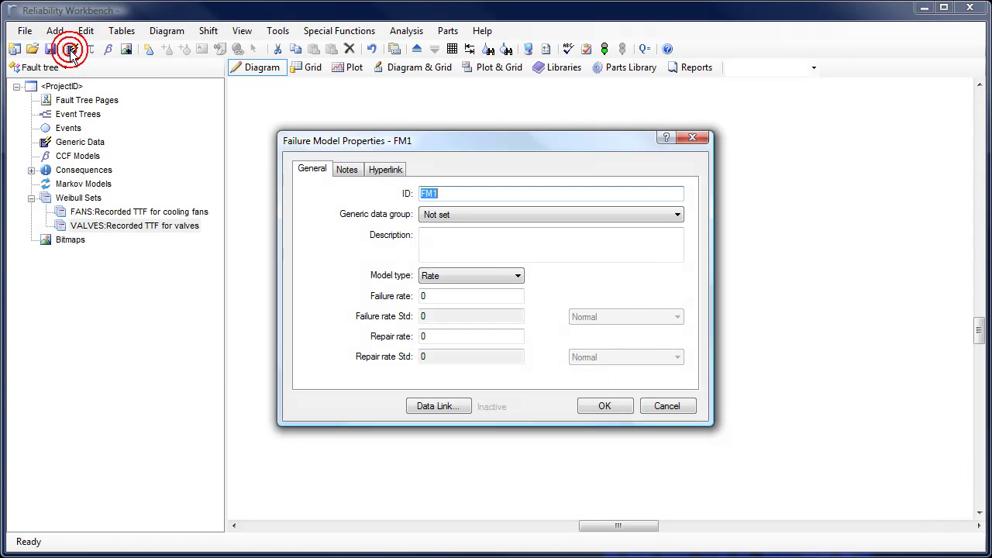
{"action": "left_click", "coordinate": [517, 277]}
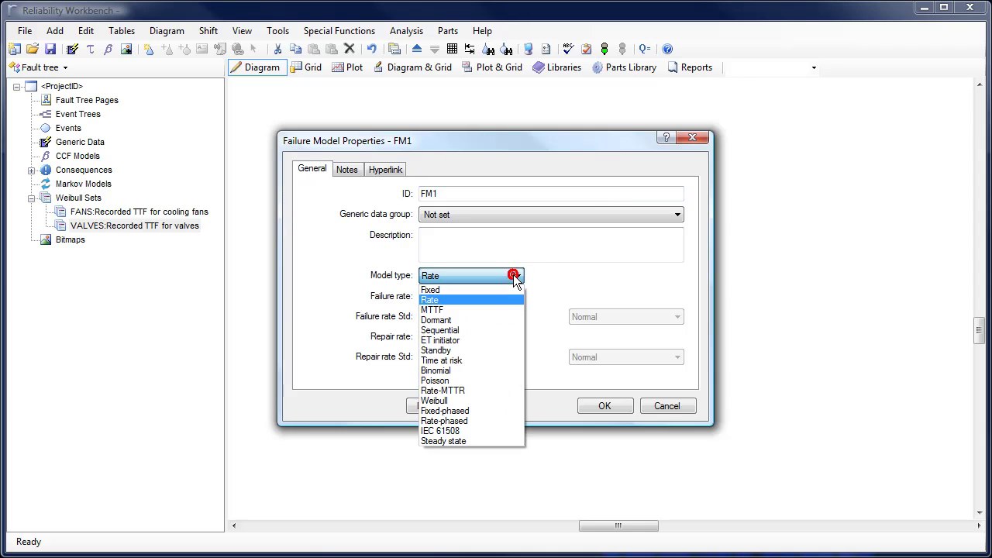
{"action": "left_click", "coordinate": [510, 400]}
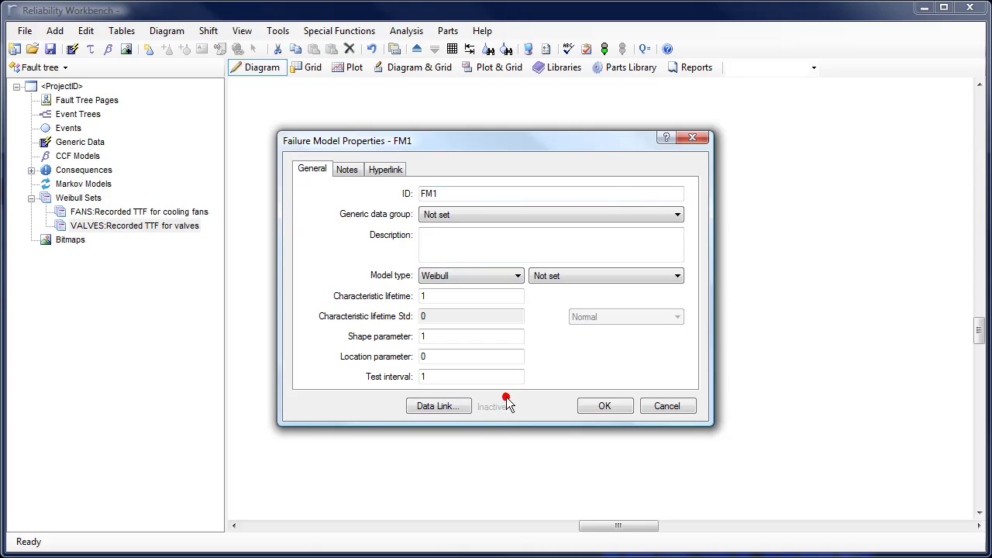
{"action": "left_click", "coordinate": [677, 281]}
{"action": "left_click", "coordinate": [665, 309]}
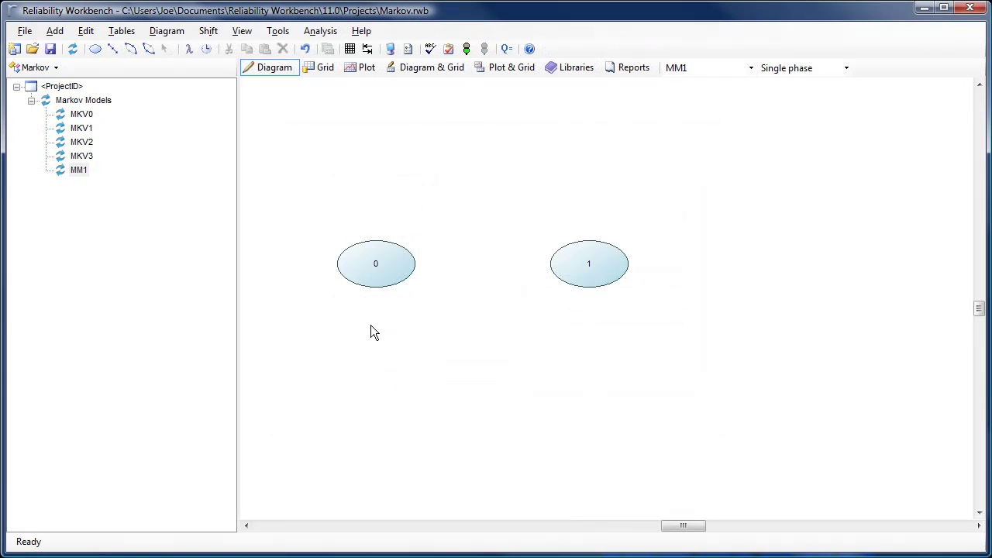
- Give Markov state 0 a green background and enlarge it
{"action": "double_click", "coordinate": [366, 273]}
{"action": "left_click", "coordinate": [371, 187]}
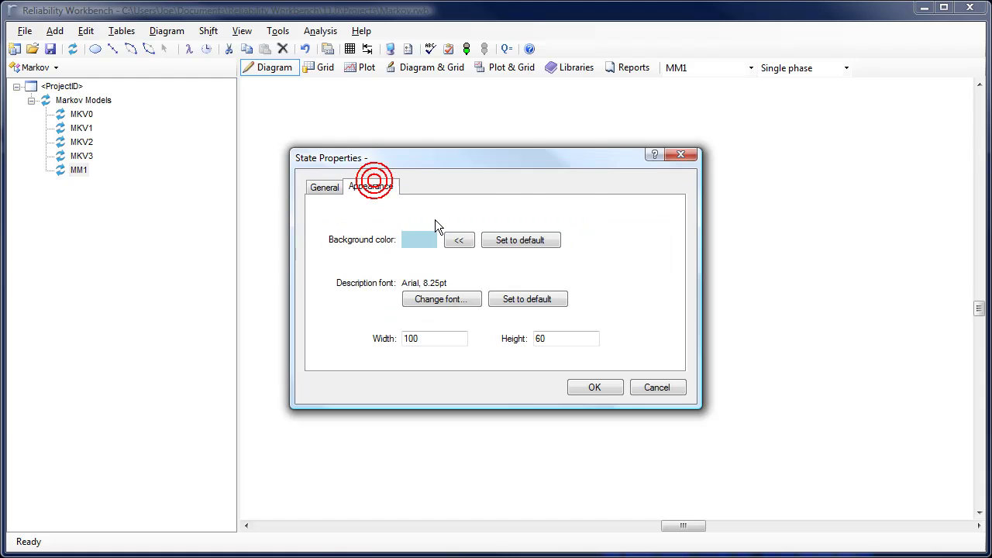
{"action": "left_click", "coordinate": [439, 240]}
{"action": "left_click", "coordinate": [464, 194]}
{"action": "left_click", "coordinate": [456, 352]}
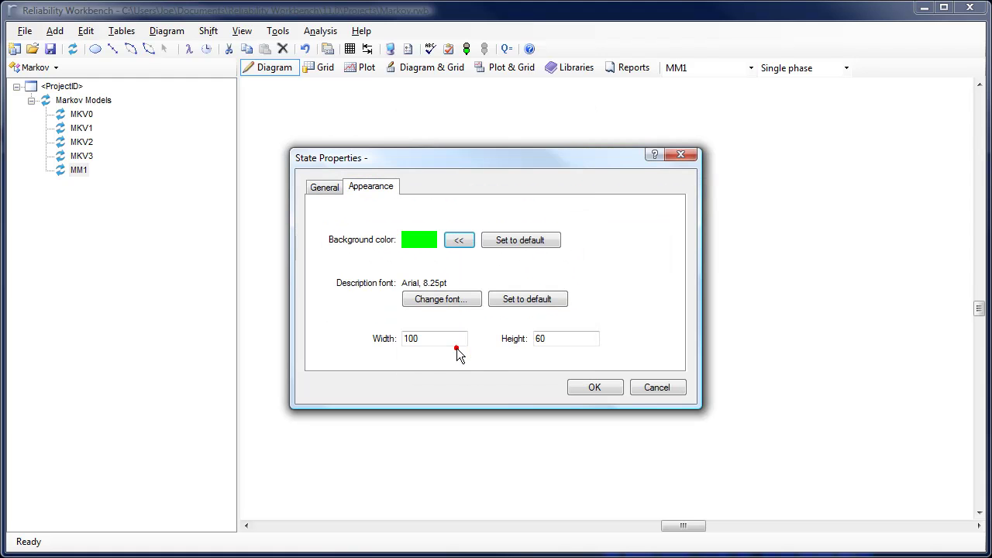
{"action": "left_click", "coordinate": [592, 390]}
{"action": "left_click", "coordinate": [587, 390]}
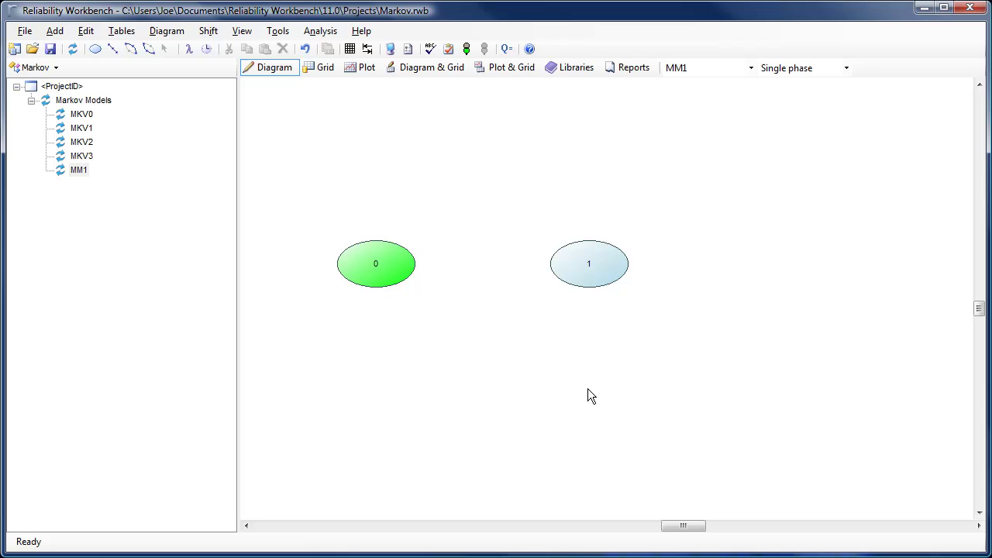
{"action": "left_click", "coordinate": [392, 259]}
{"action": "left_click_drag", "start_coordinate": [417, 287], "coordinate": [456, 324]}
{"action": "left_click", "coordinate": [495, 352]}
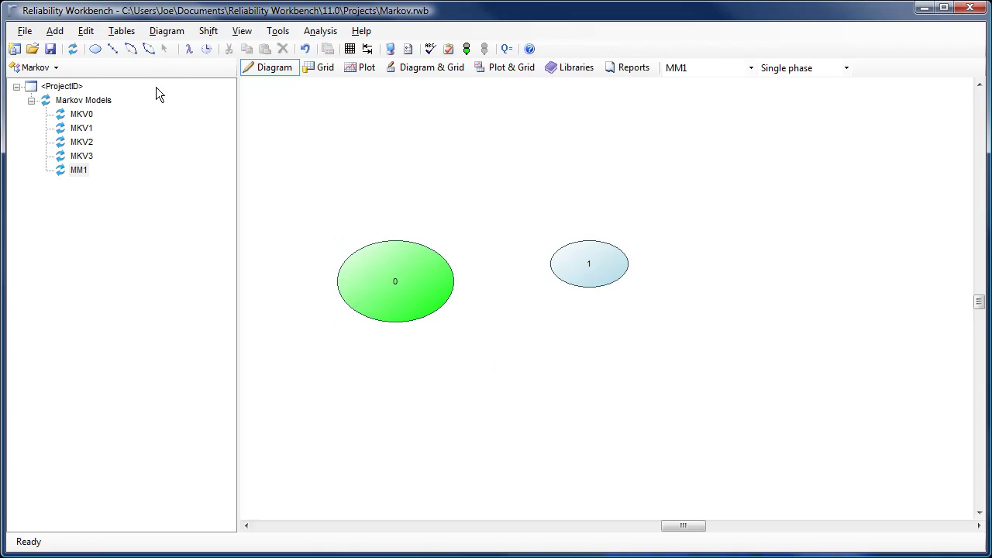
- Add transitions from state 0 to state 1 and from state 1 back to state 0
{"action": "left_click", "coordinate": [148, 48]}
{"action": "left_click", "coordinate": [414, 279]}
{"action": "left_click", "coordinate": [593, 264]}
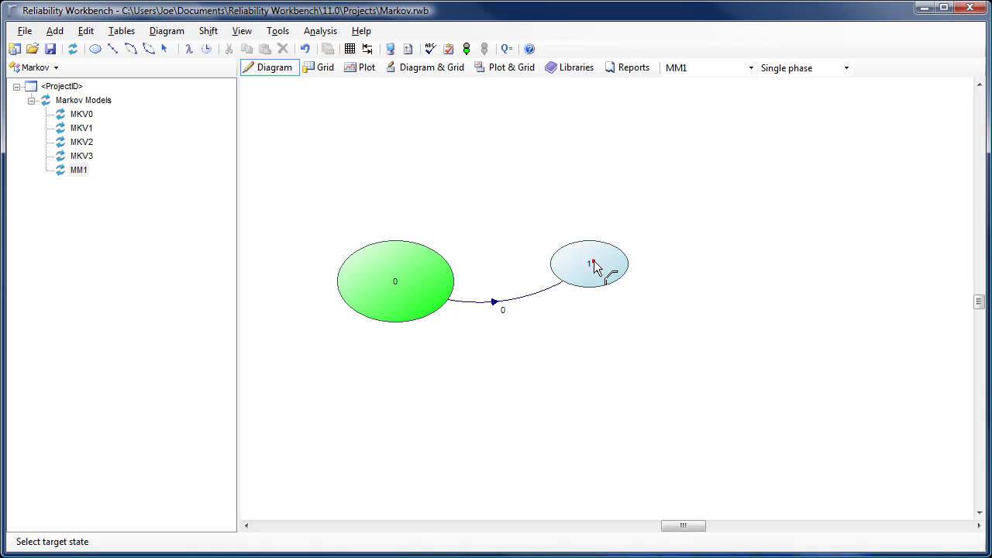
{"action": "left_click", "coordinate": [410, 261]}
{"action": "left_click", "coordinate": [163, 48]}
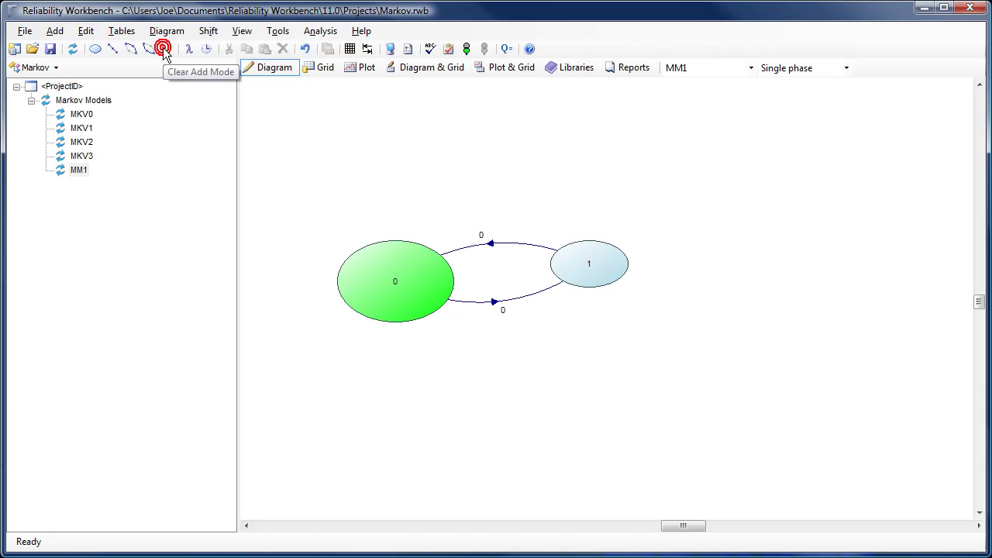
- Give the 0→1 transition a new rate parameter λ described as 'failure rate'
{"action": "double_click", "coordinate": [517, 298]}
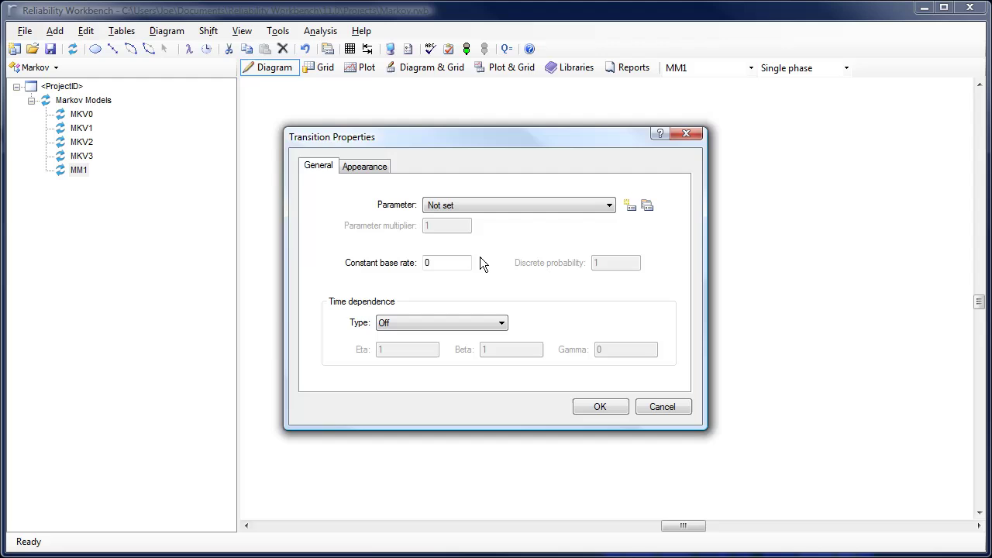
{"action": "left_click", "coordinate": [629, 206]}
{"action": "type", "text": "λ"}
{"action": "key", "text": "Tab"}
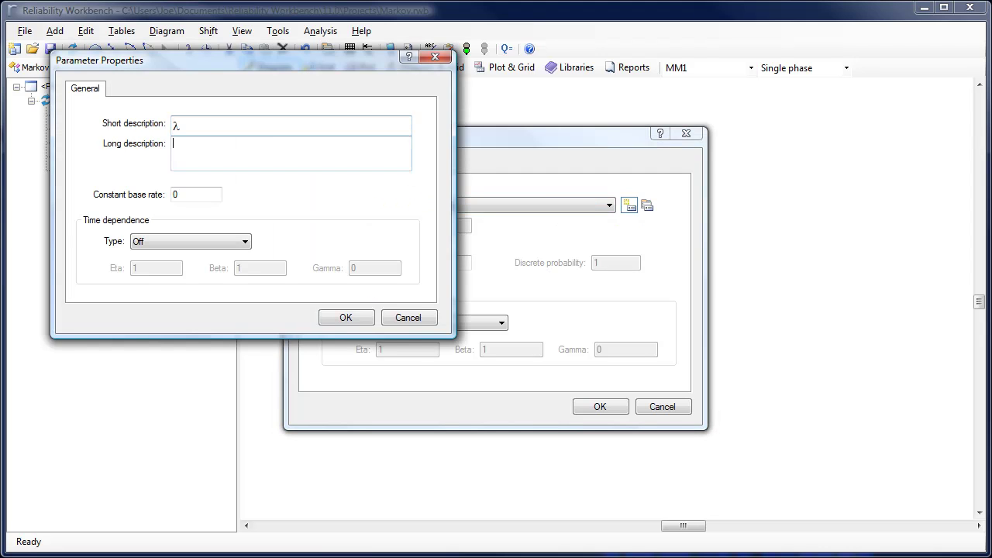
{"action": "type", "text": "failure rate"}
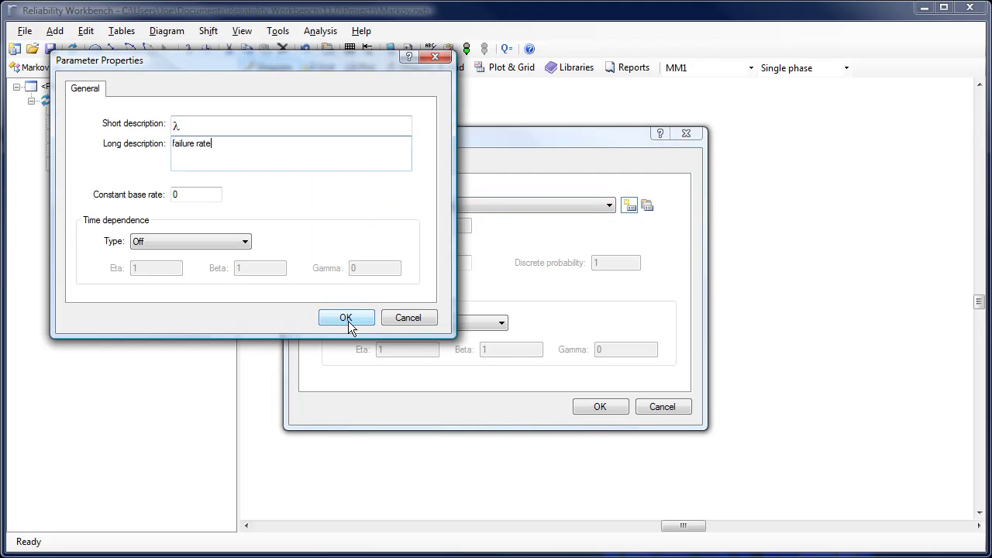
{"action": "left_click", "coordinate": [346, 318]}
{"action": "left_click", "coordinate": [614, 408]}
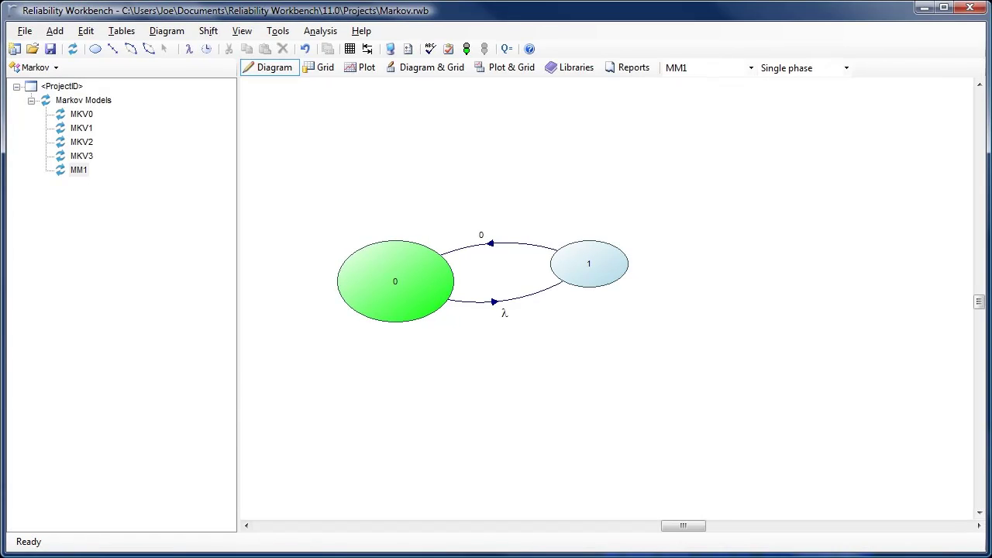
- Review Markov model MKV0's properties, including its parameters, phases and analysis settings
{"action": "double_click", "coordinate": [62, 116]}
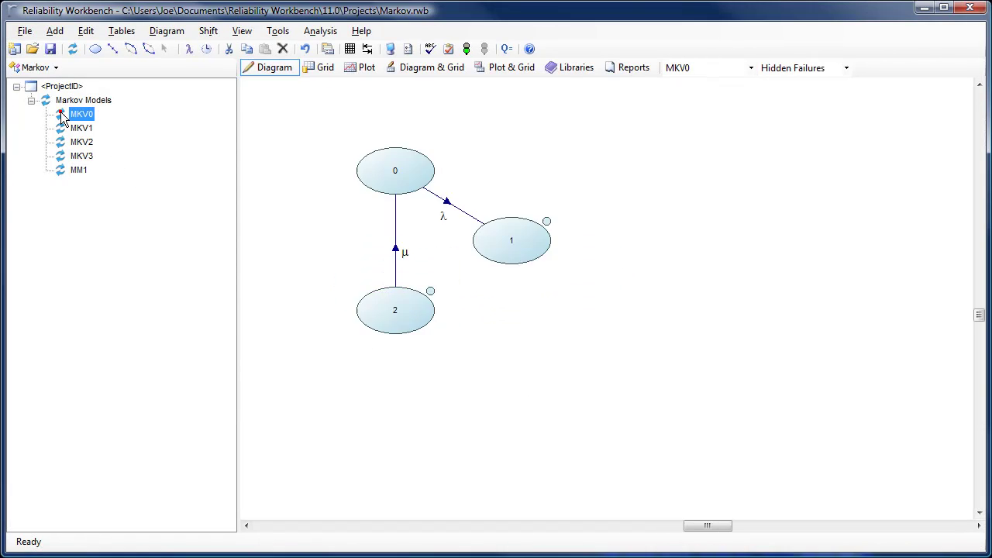
{"action": "key", "text": "ctrl+Tab"}
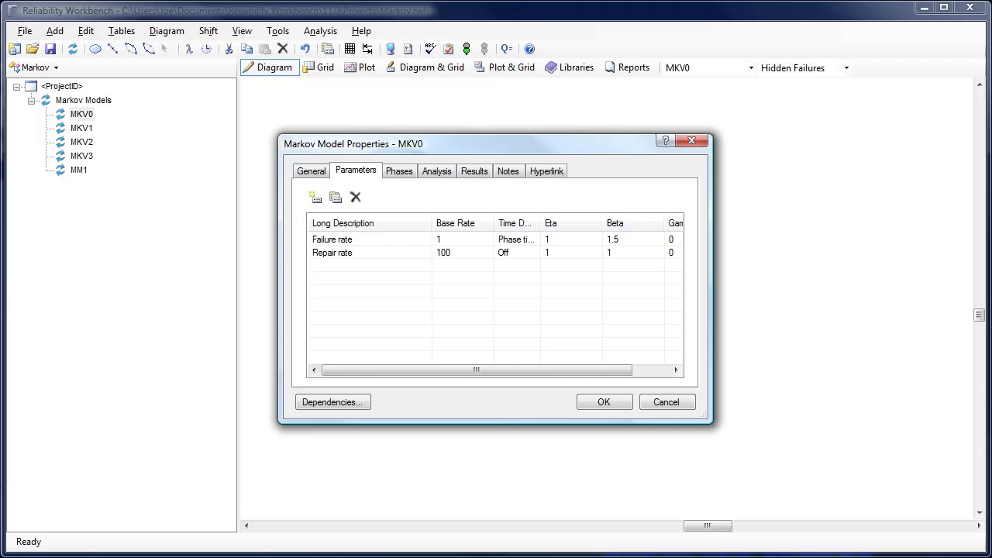
{"action": "key", "text": "ctrl+Tab"}
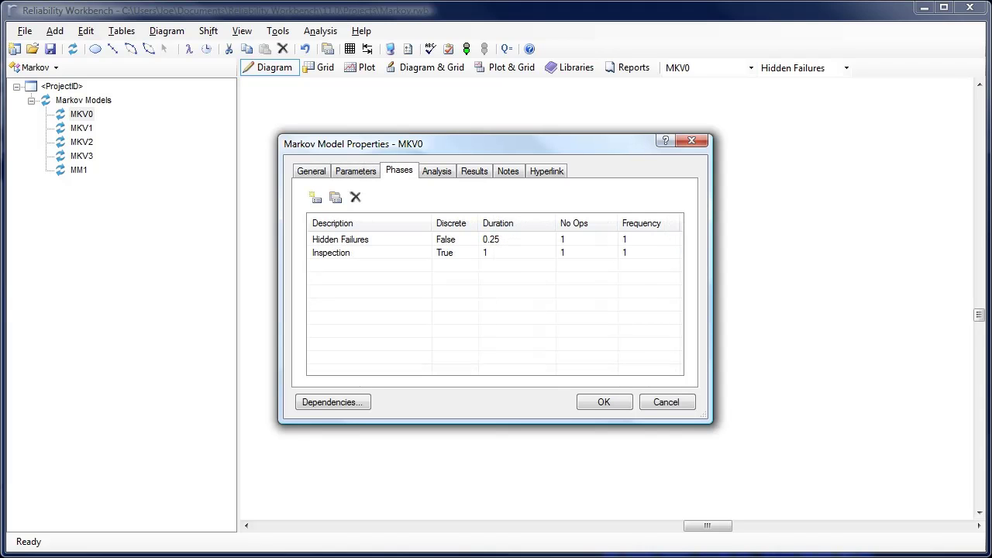
{"action": "key", "text": "ctrl+Tab"}
{"action": "key", "text": "ctrl+Tab"}
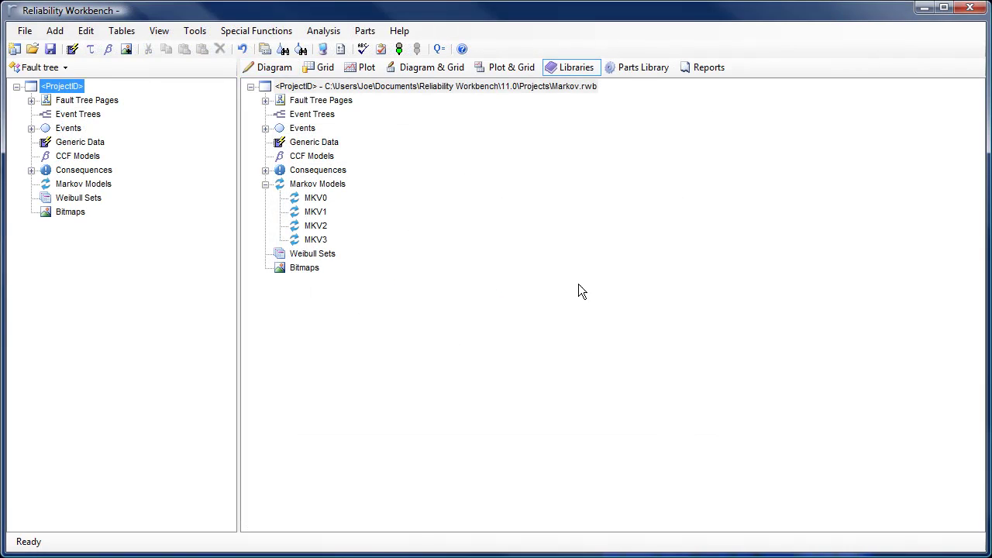
- Copy MKV0 into the fault tree project's Markov models and link it to event EV1
{"action": "left_click_drag", "start_coordinate": [313, 198], "coordinate": [50, 188]}
{"action": "left_click", "coordinate": [264, 69]}
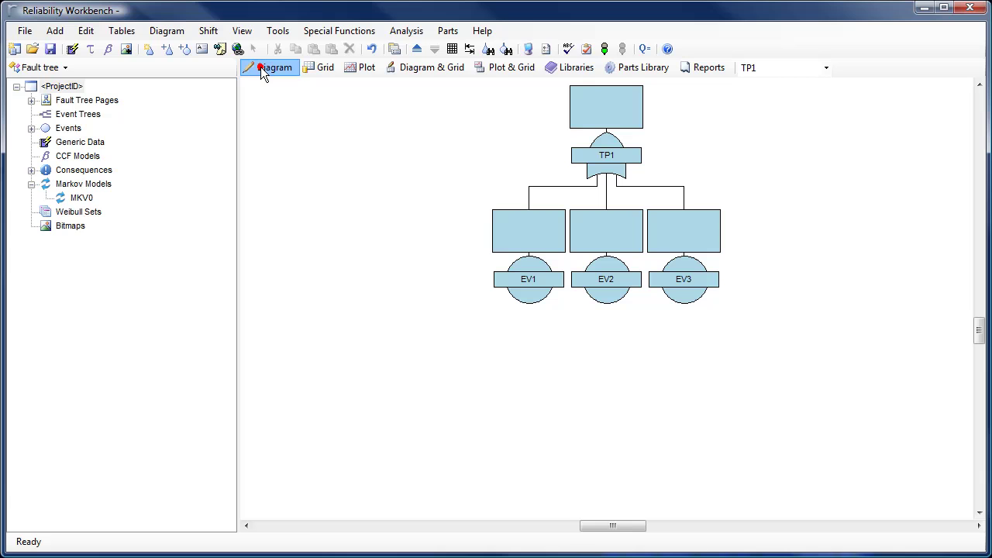
{"action": "left_click", "coordinate": [65, 199]}
{"action": "left_click_drag", "start_coordinate": [63, 200], "coordinate": [524, 254]}
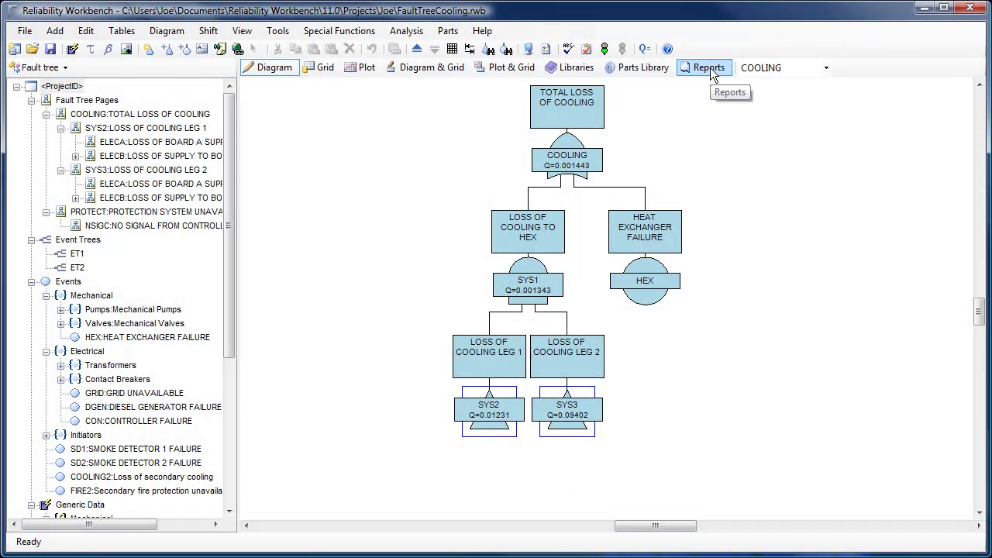
- Open the Fault Tree Diagrams report and quick-publish it to PDF as 'FT diagram'
{"action": "left_click", "coordinate": [708, 68]}
{"action": "left_click", "coordinate": [277, 88]}
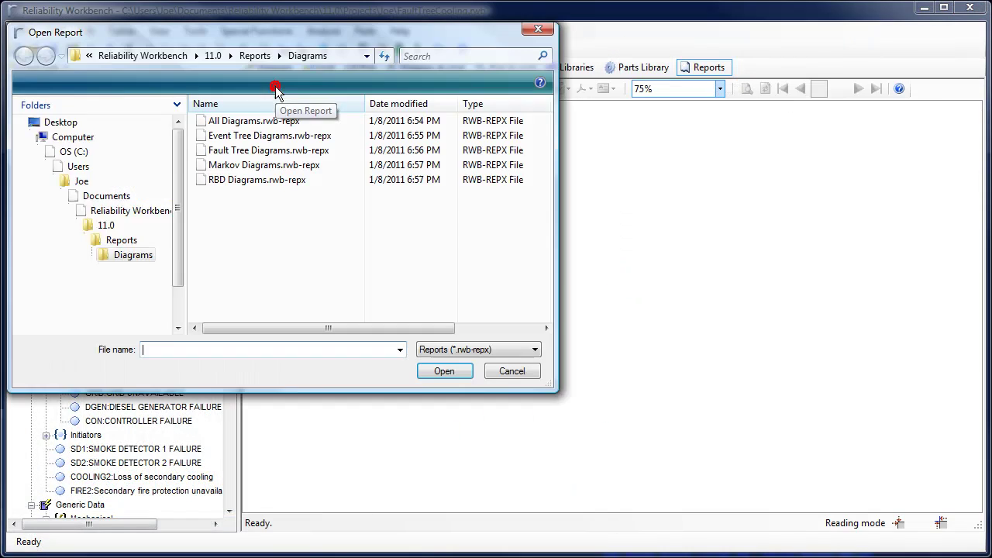
{"action": "left_click", "coordinate": [200, 151]}
{"action": "double_click", "coordinate": [200, 152]}
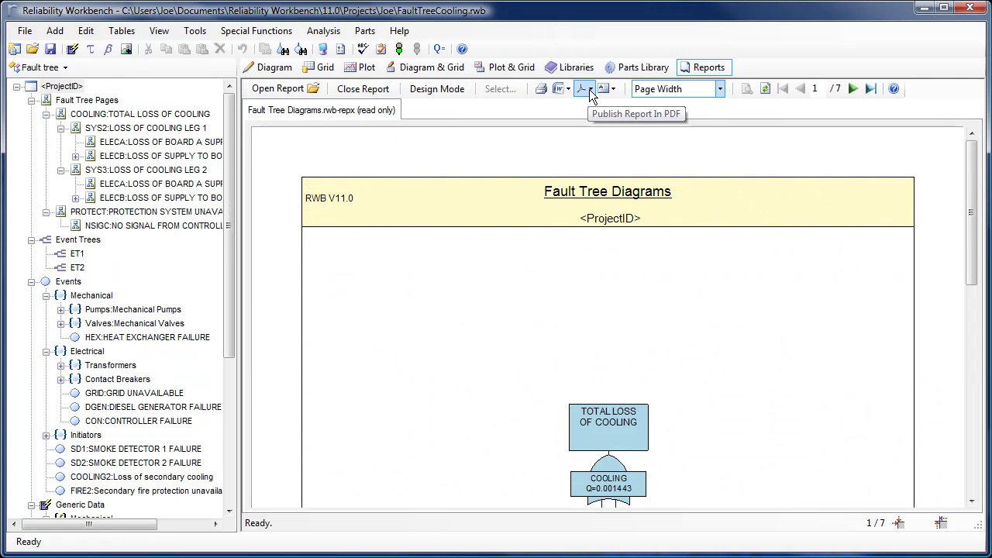
{"action": "left_click", "coordinate": [589, 89]}
{"action": "left_click", "coordinate": [583, 107]}
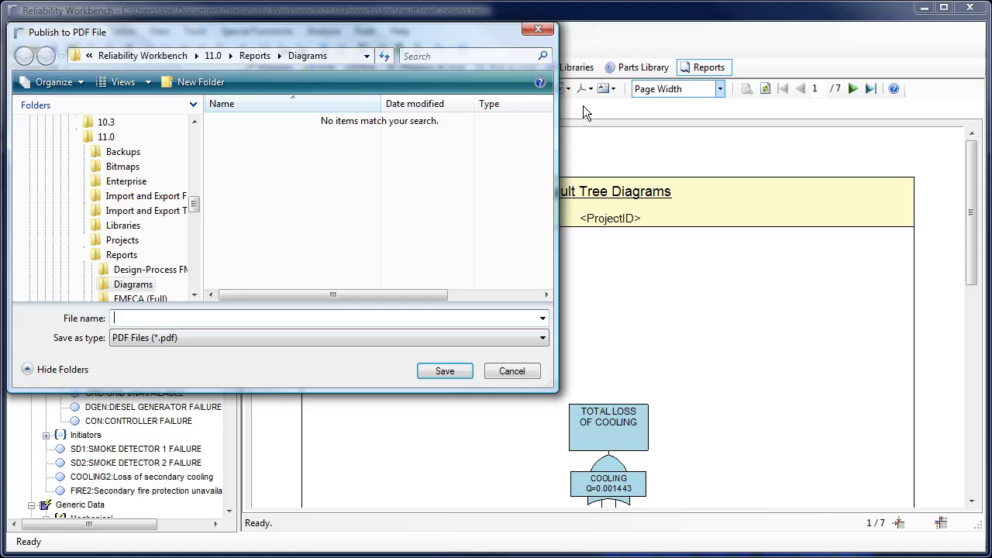
{"action": "type", "text": "FT diagram"}
{"action": "left_click", "coordinate": [441, 375]}
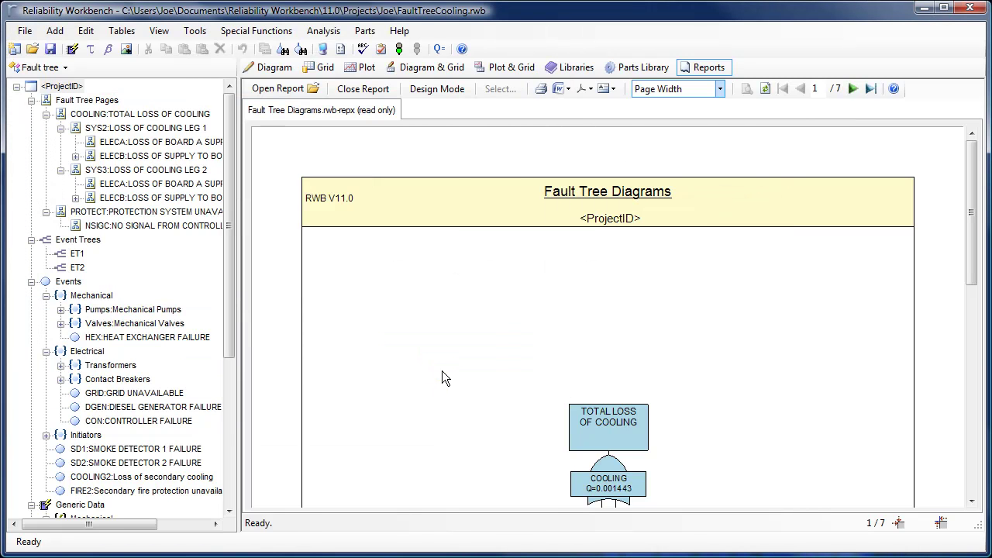
- In Design Mode, make the report header title bold and remove its underline
{"action": "left_click", "coordinate": [442, 88]}
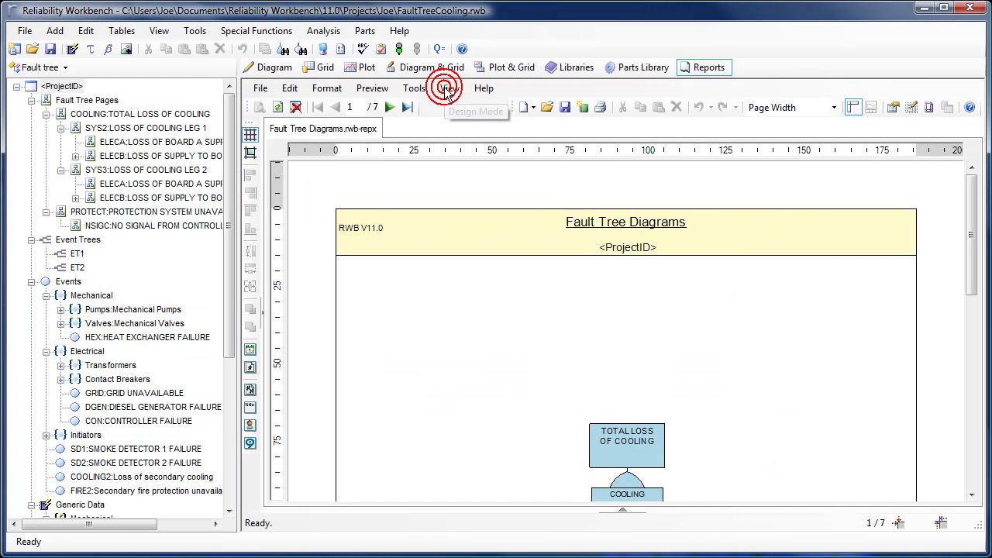
{"action": "left_click", "coordinate": [609, 220]}
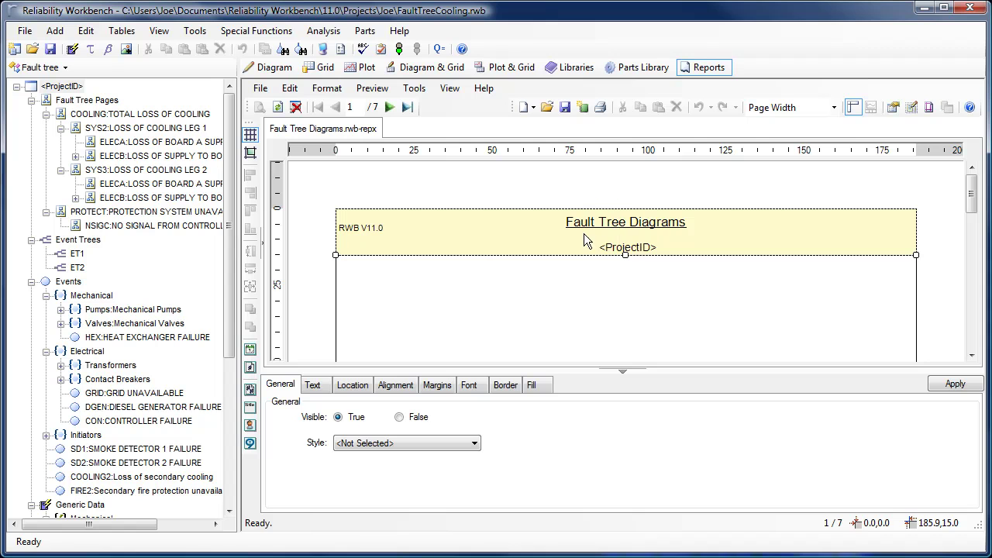
{"action": "left_click", "coordinate": [315, 384]}
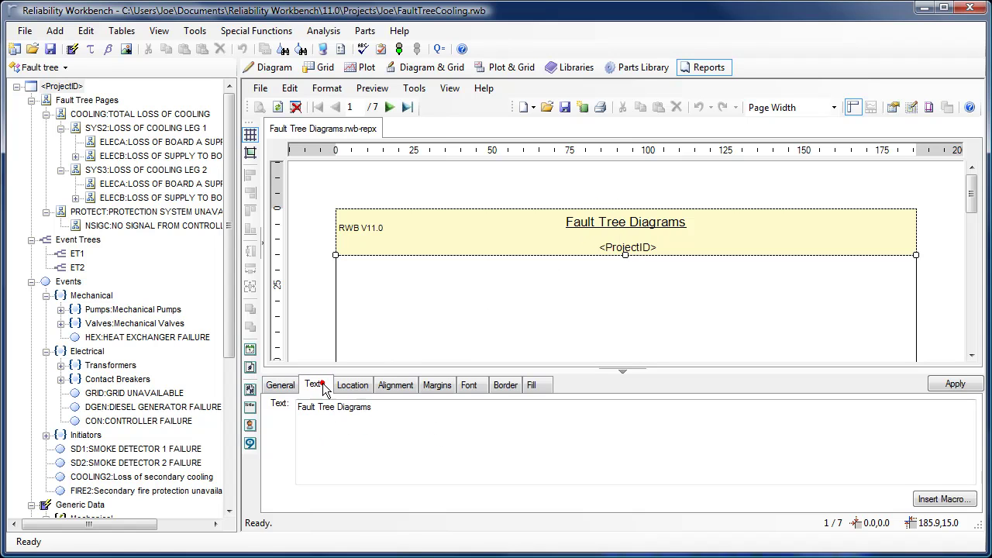
{"action": "left_click", "coordinate": [480, 384]}
{"action": "left_click", "coordinate": [365, 441]}
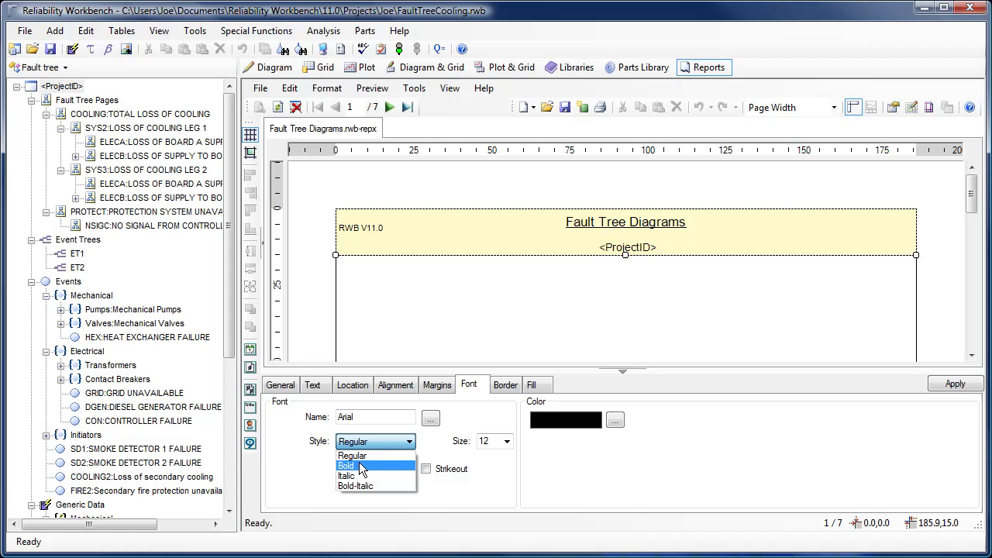
{"action": "left_click", "coordinate": [358, 465]}
{"action": "left_click", "coordinate": [361, 471]}
{"action": "left_click", "coordinate": [951, 386]}
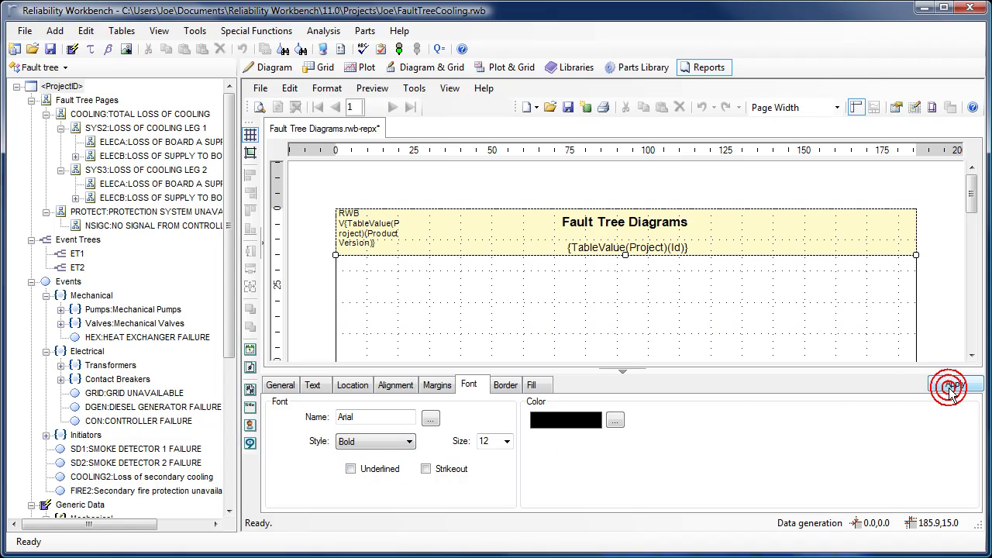
- Include CutSetDescr, Frequency, Number and Unavailability columns in the cut-set query, then preview the report
{"action": "left_click", "coordinate": [628, 378]}
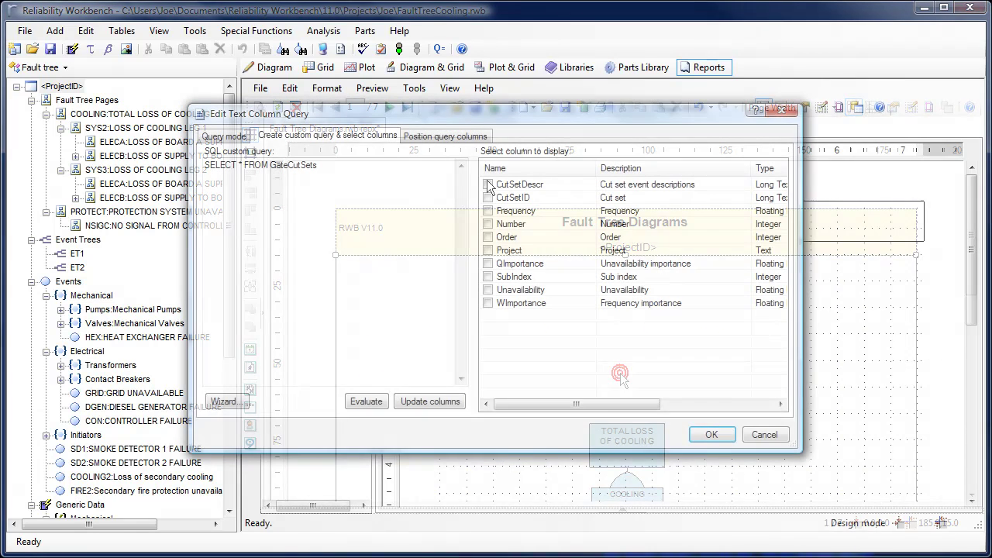
{"action": "left_click", "coordinate": [488, 185]}
{"action": "left_click", "coordinate": [488, 210]}
{"action": "left_click", "coordinate": [488, 224]}
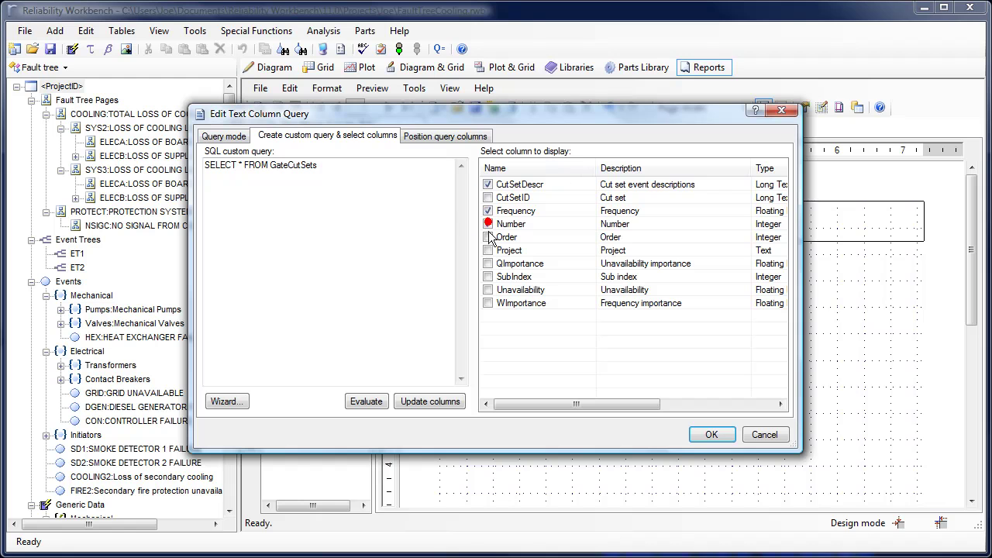
{"action": "left_click", "coordinate": [487, 290]}
{"action": "left_click", "coordinate": [710, 434]}
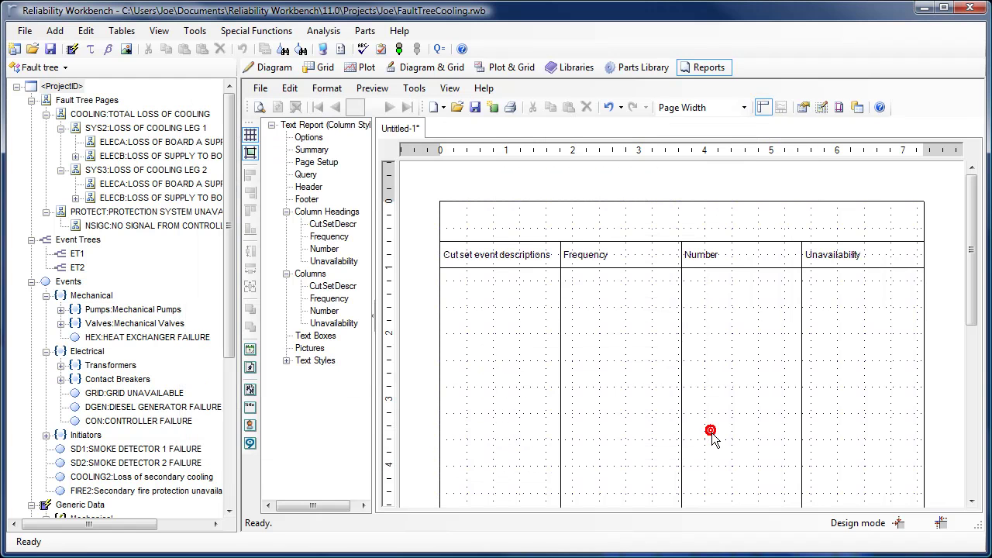
{"action": "left_click", "coordinate": [260, 107]}
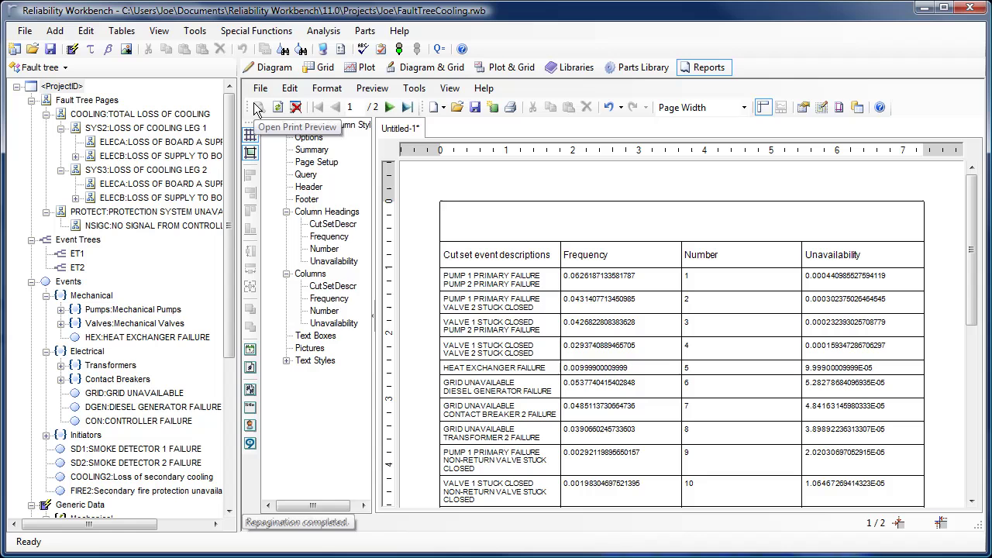
- Save the report as 'Custom report'
{"action": "left_click", "coordinate": [260, 90]}
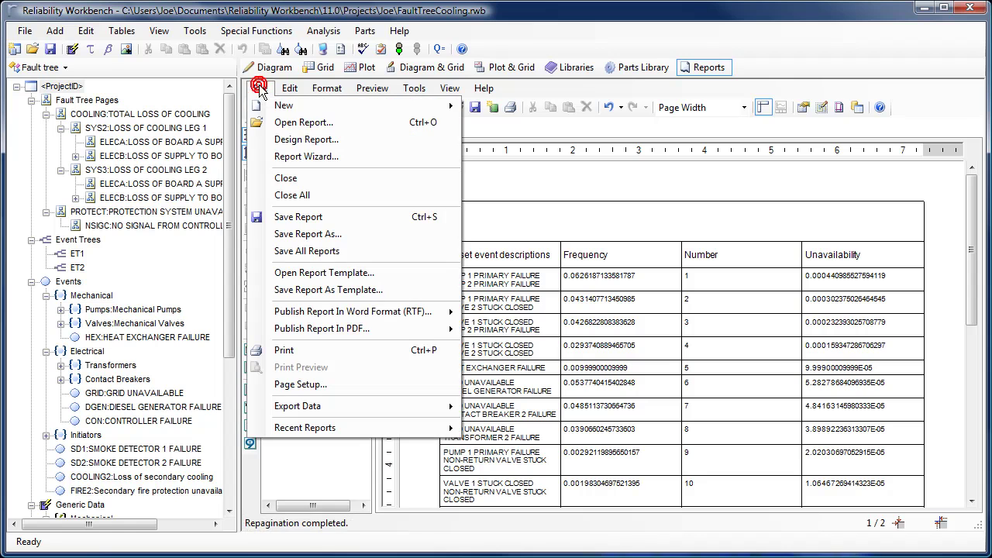
{"action": "left_click", "coordinate": [265, 233]}
{"action": "type", "text": "Custom report"}
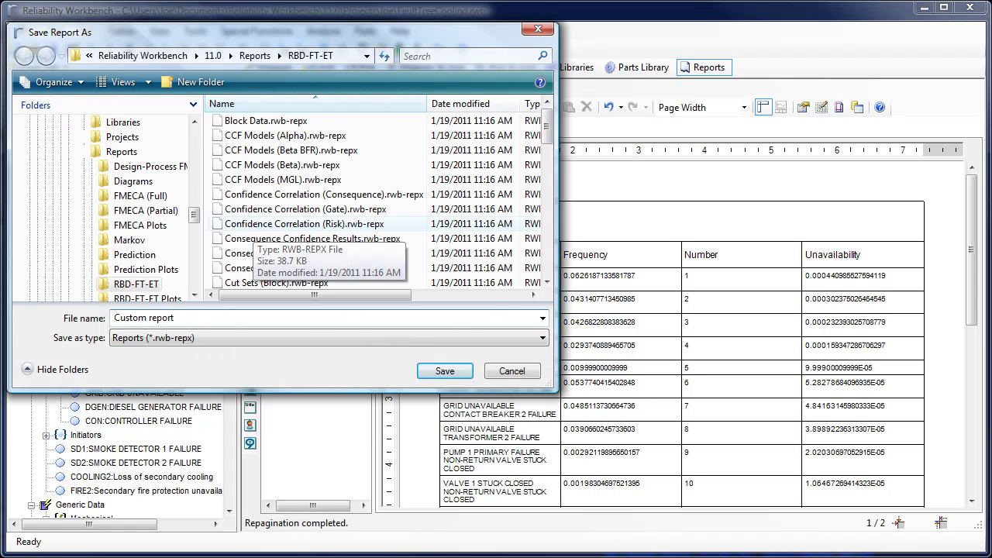
{"action": "left_click", "coordinate": [443, 369]}
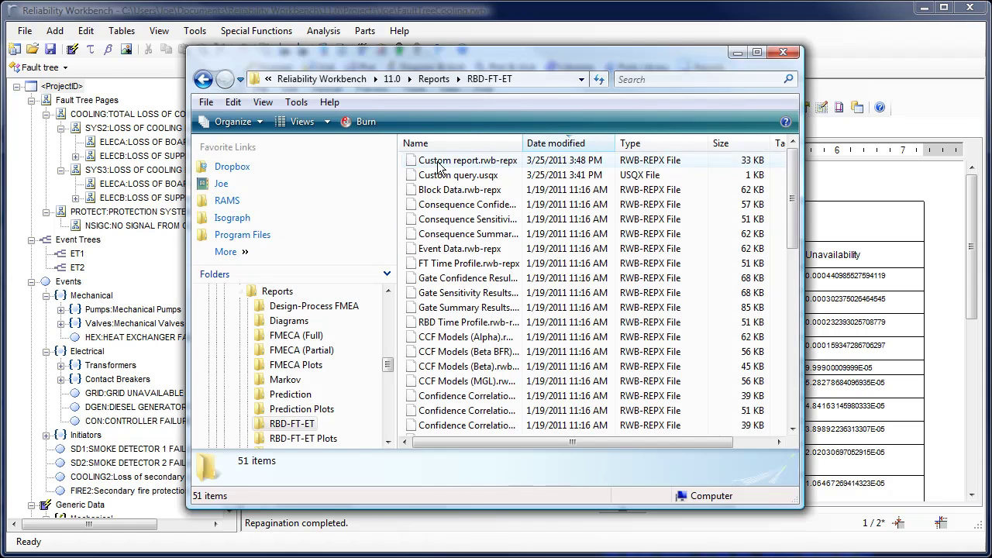
- Select the saved Custom report.rwb-repx file in the RBD-FT-ET folder
{"action": "left_click", "coordinate": [438, 161]}
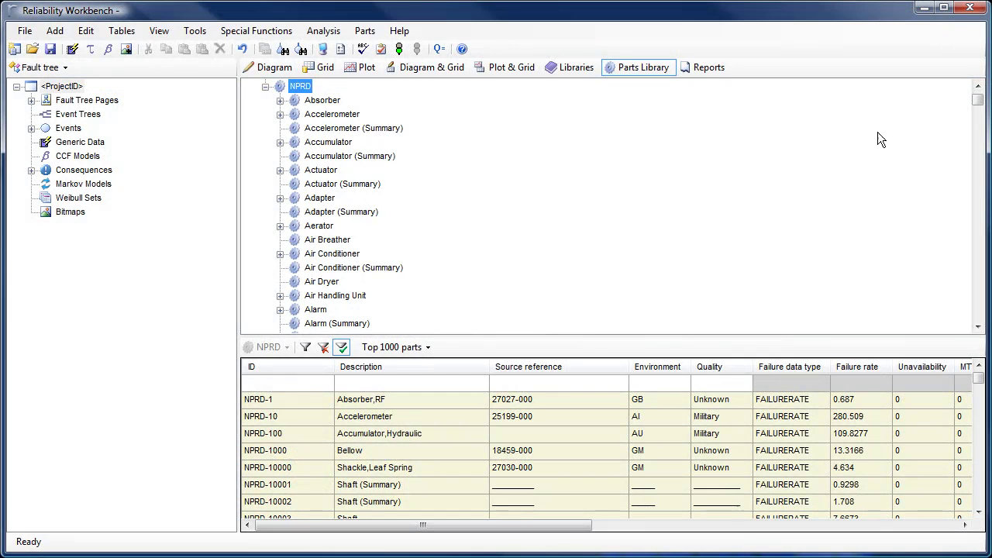
- Add parts NPRD-10 Accelerometer and NPRD-152 Actuator to Generic Data, and assign NPRD-10 to event EV1
{"action": "left_click", "coordinate": [307, 116]}
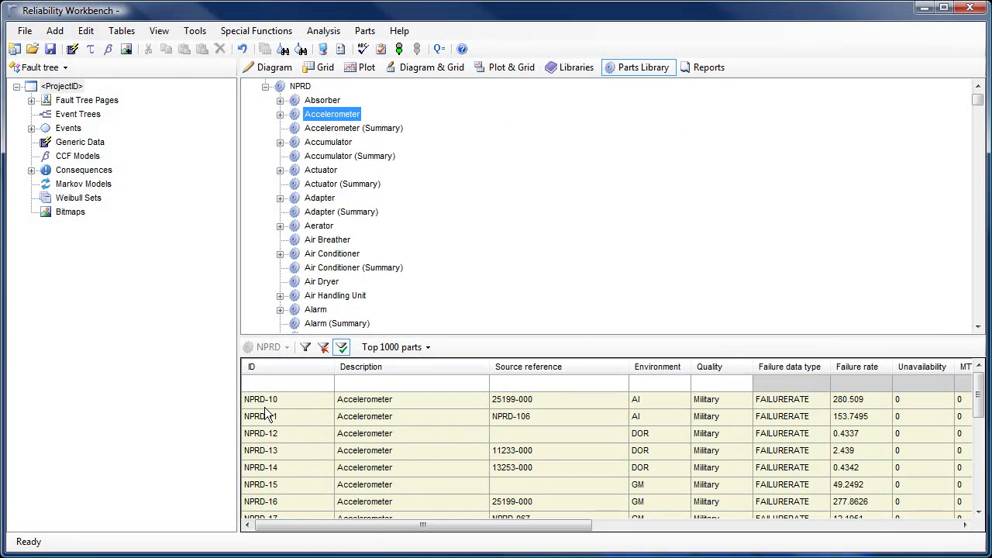
{"action": "left_click_drag", "start_coordinate": [261, 400], "coordinate": [50, 147]}
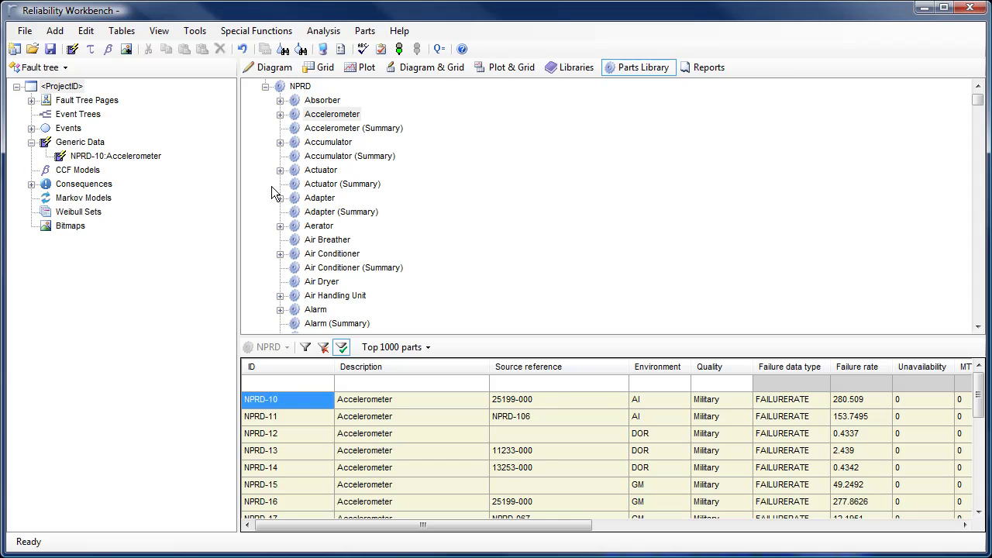
{"action": "left_click", "coordinate": [321, 170]}
{"action": "left_click_drag", "start_coordinate": [258, 403], "coordinate": [528, 240]}
{"action": "left_click", "coordinate": [268, 67]}
{"action": "left_click_drag", "start_coordinate": [78, 172], "coordinate": [618, 240]}
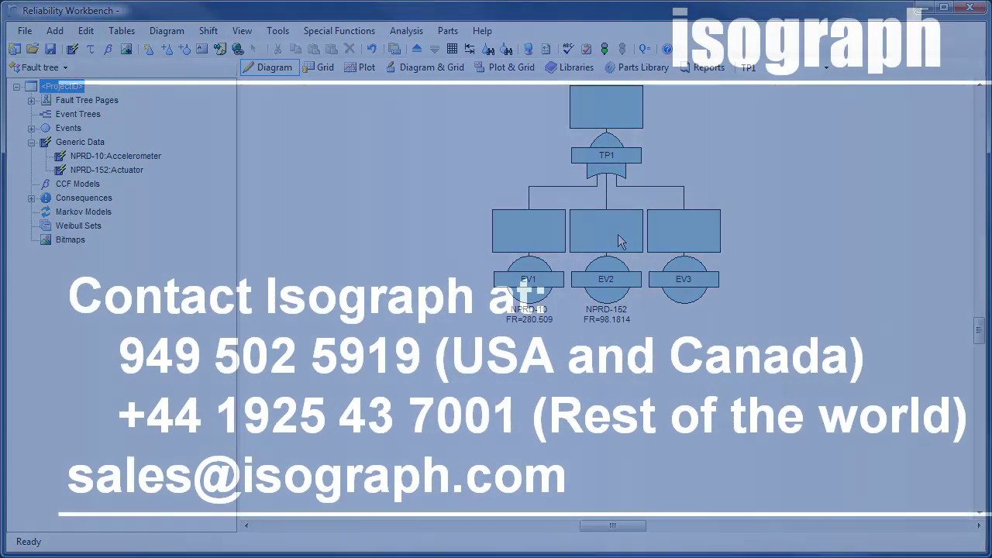